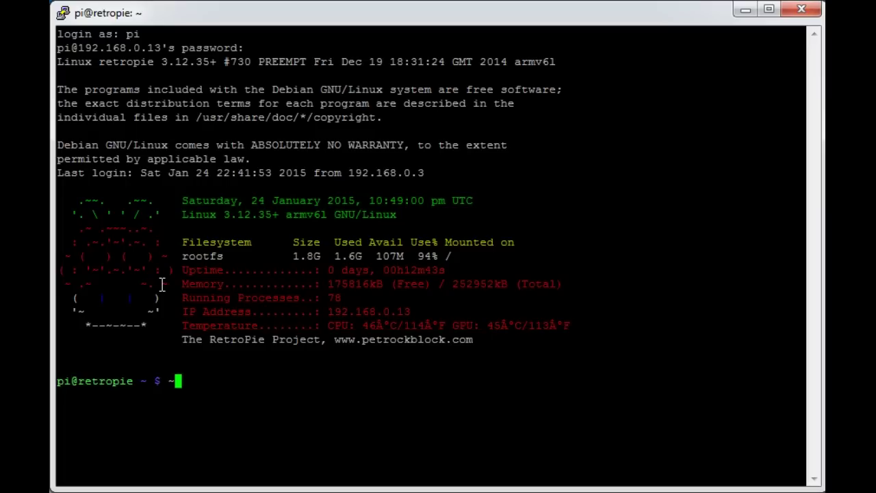
Step: List the connected USB devices with lsusb to check for the Bluetooth dongle and PlayStation 3 controller
key(BackSpace)
text(lsusb)
key(Return)
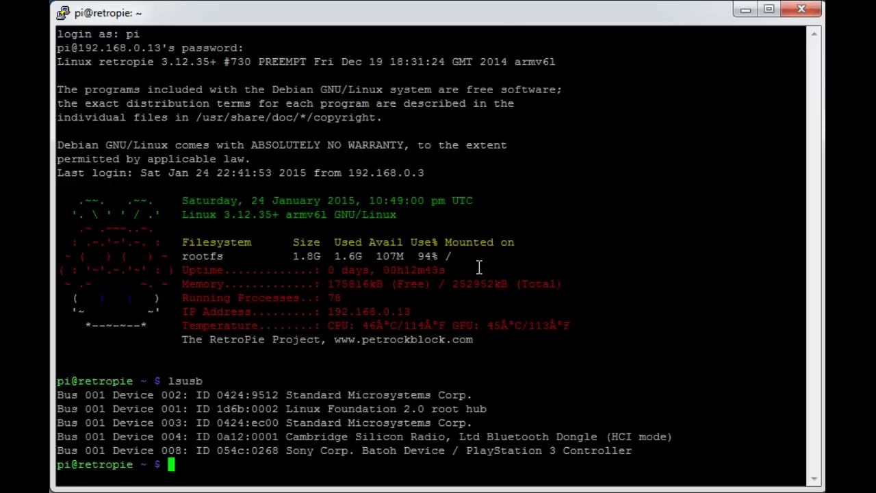
double_click(393, 409)
click(395, 424)
Step: Change to the /dev/input/ directory and list its contents to check for joystick devices
text(cd /dev/)
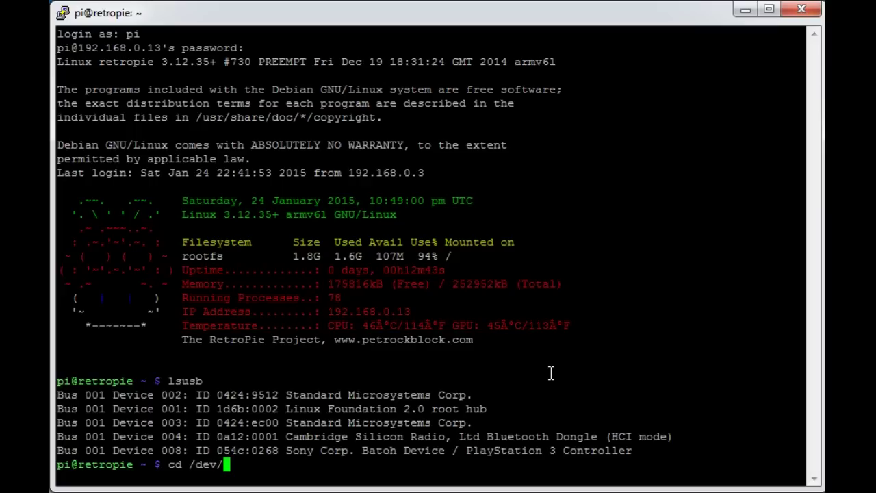
text(input/)
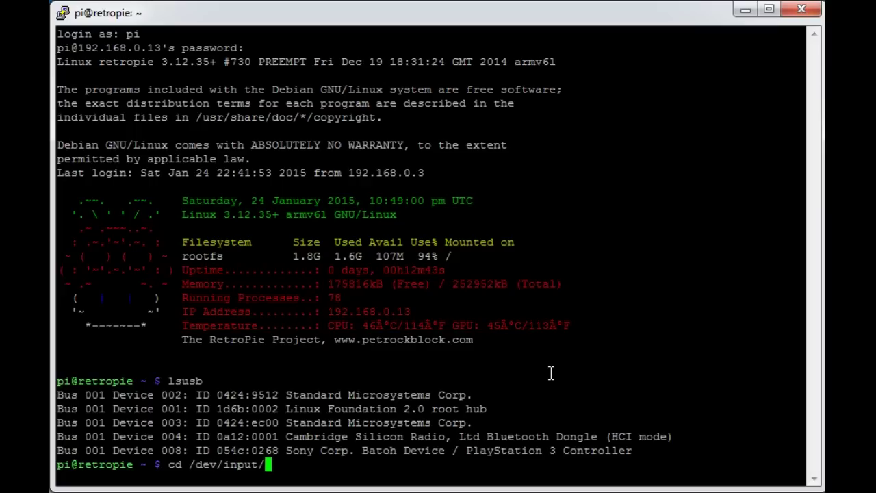
key(Return)
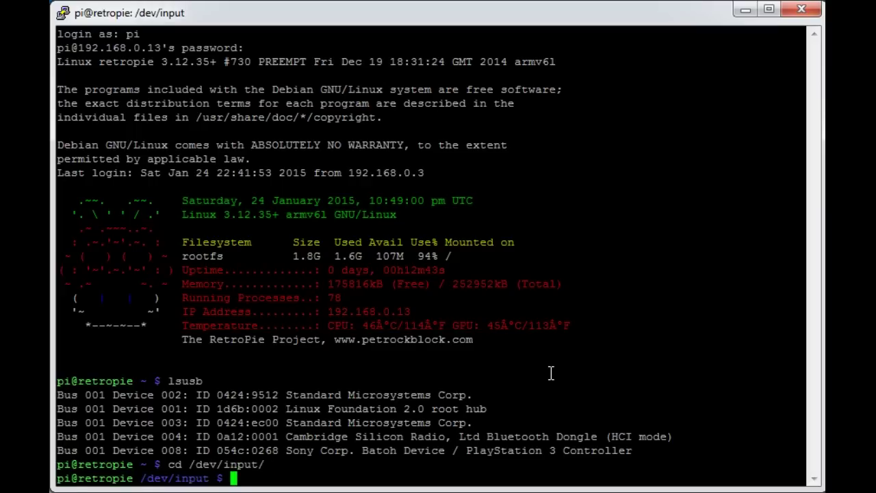
text(ls)
key(Return)
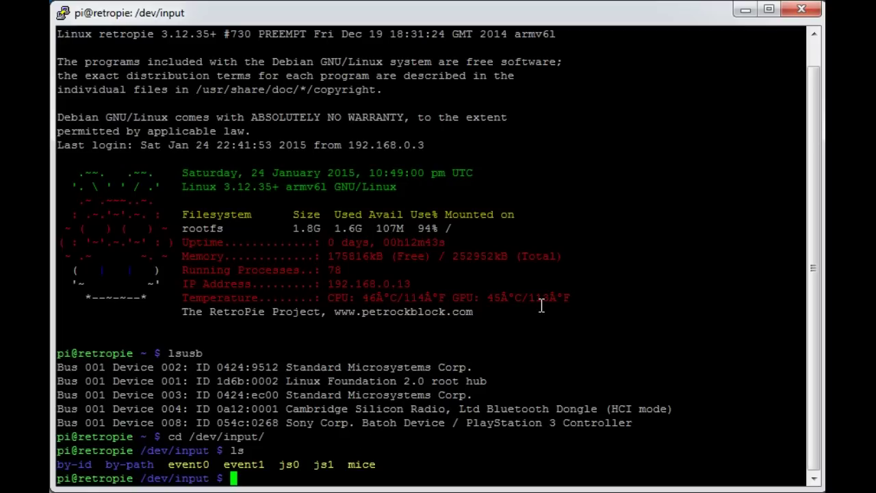
Step: Return to the home directory, change into RetroPie-Setup/ and list its files
text(cd ~)
key(Return)
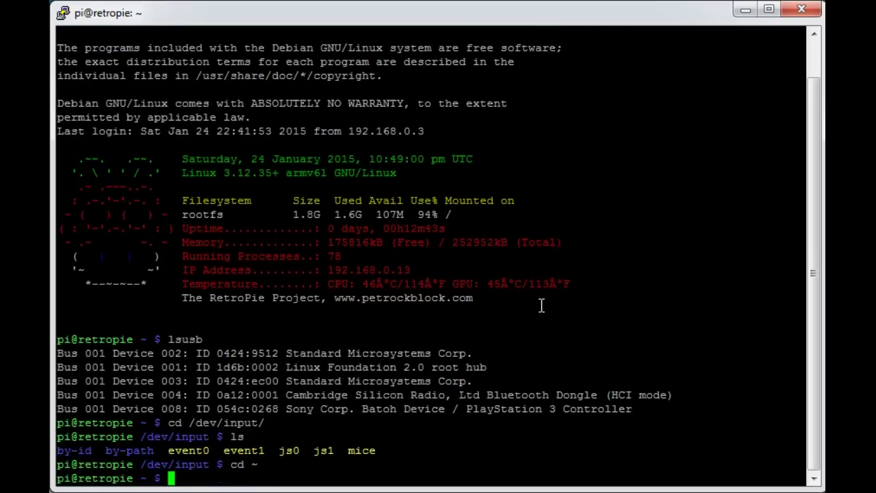
text(cd RetroPie)
key(Tab)
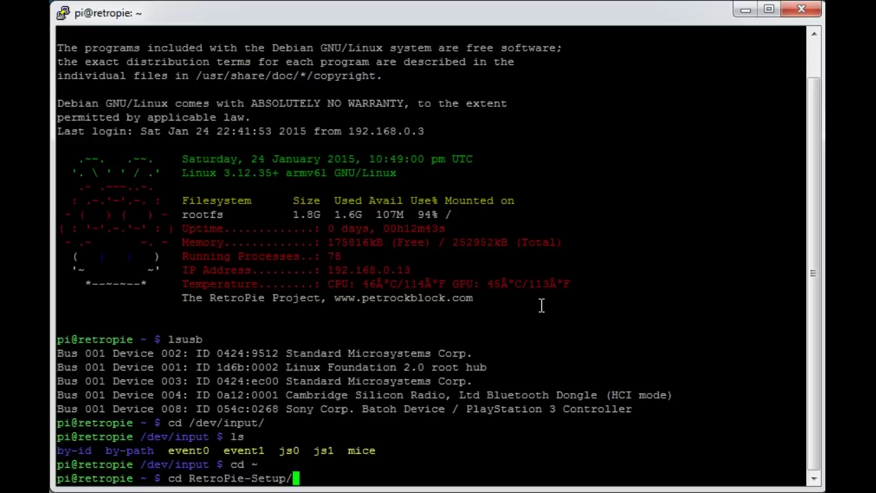
key(Return)
text(ls)
key(Return)
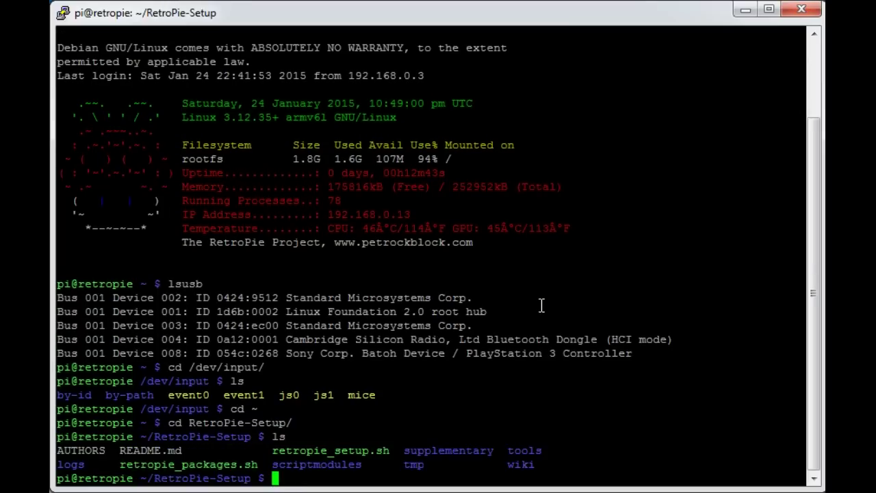
Step: Run retropie_setup.sh with sudo and agree to continue despite the limited disk space
text(sudo ./retropie_)
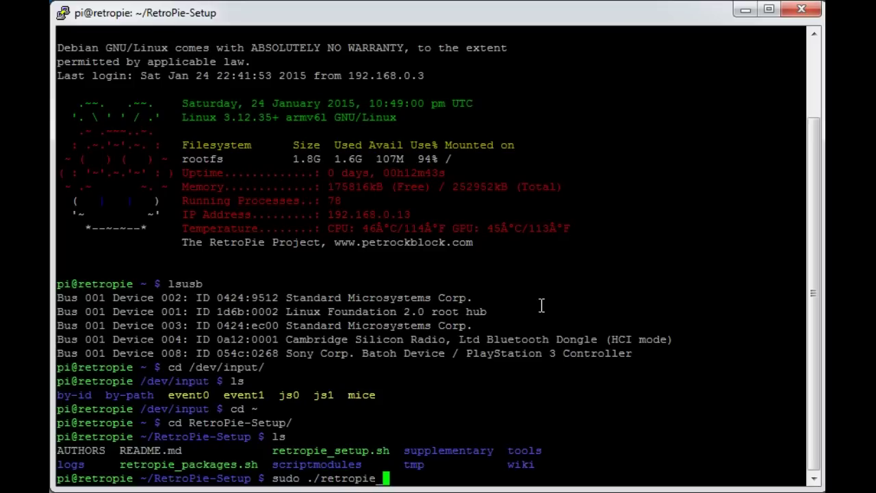
text(s)
key(Tab)
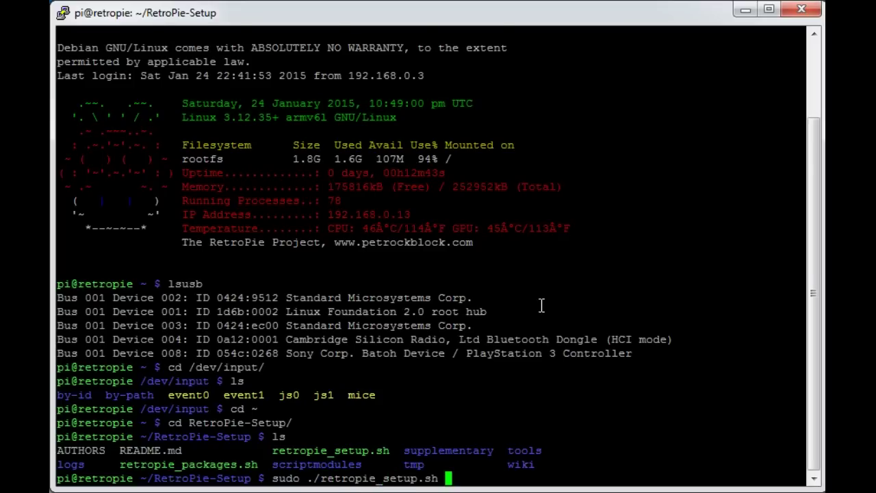
key(Return)
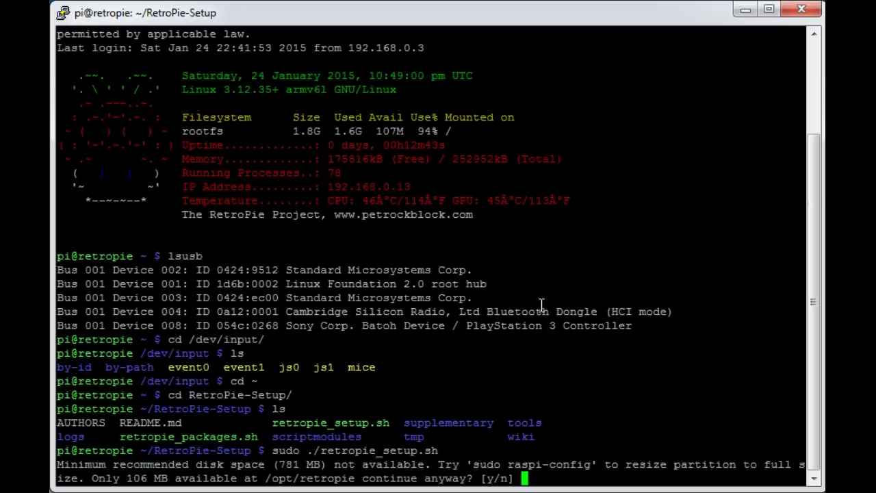
text(y)
key(Return)
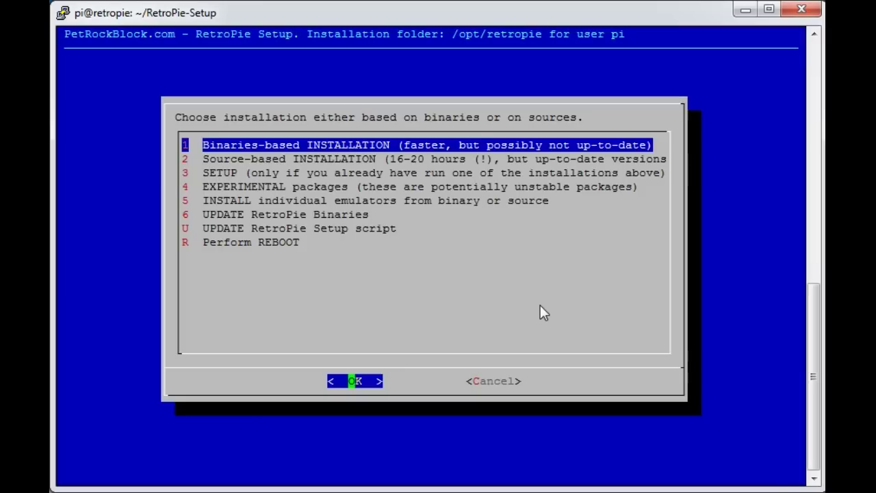
Step: Update the RetroPie Setup script to its latest version and acknowledge the restart notice
key(Down)
key(Down)
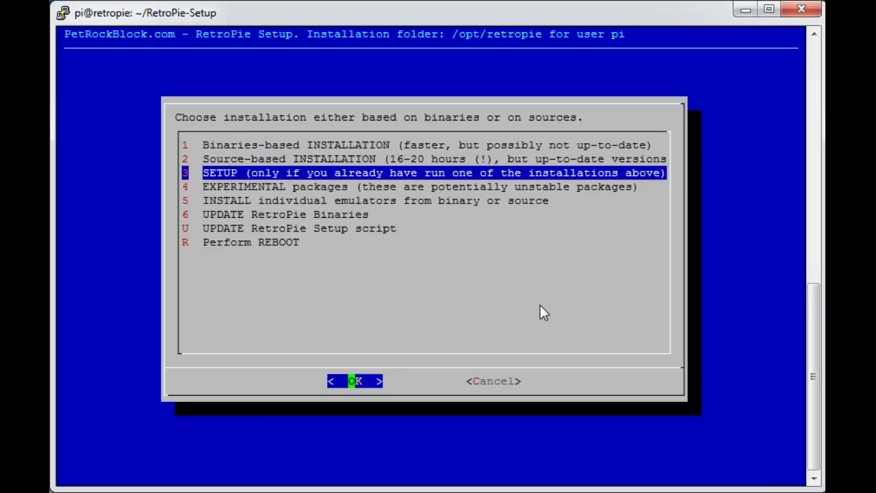
key(Down)
key(Down)
key(Down)
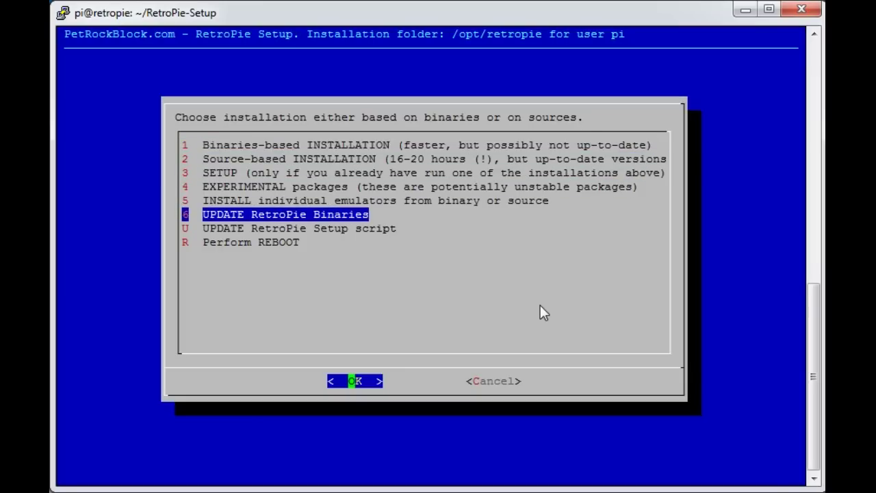
key(Down)
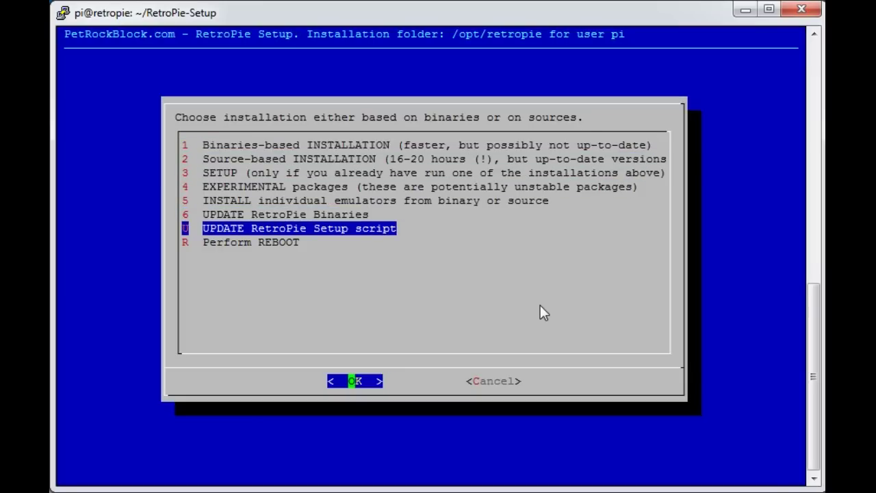
key(Return)
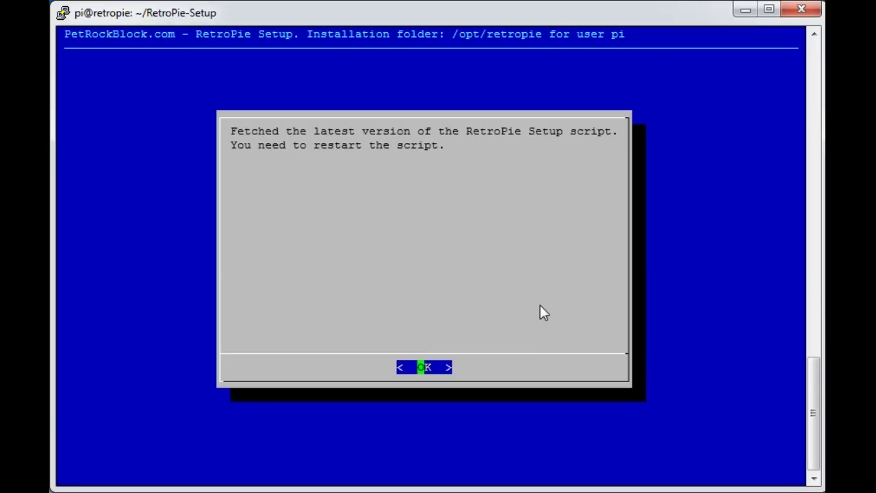
key(Return)
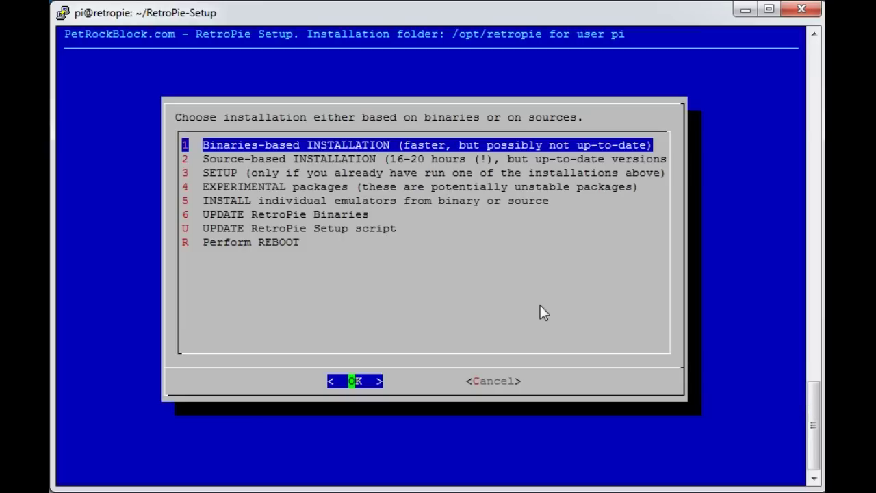
Step: Exit the setup script and run retropie_setup.sh again with sudo, continuing despite the limited disk space
key(Tab)
key(Return)
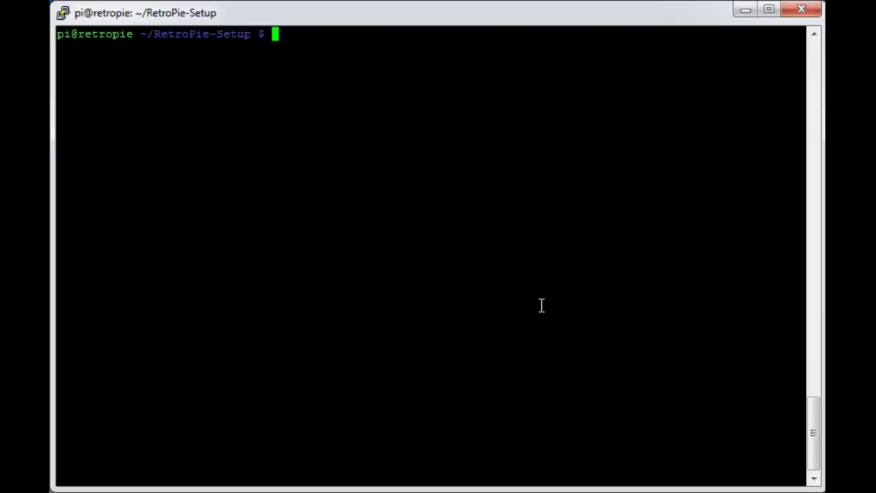
key(Up)
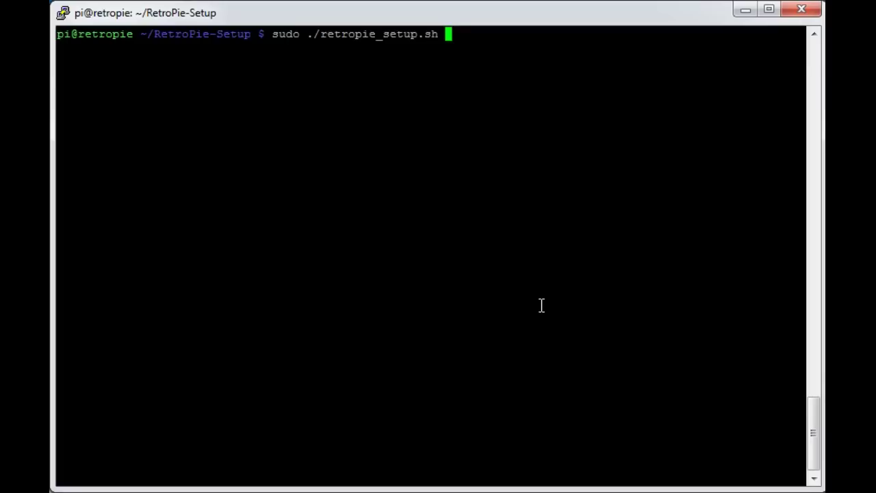
key(Return)
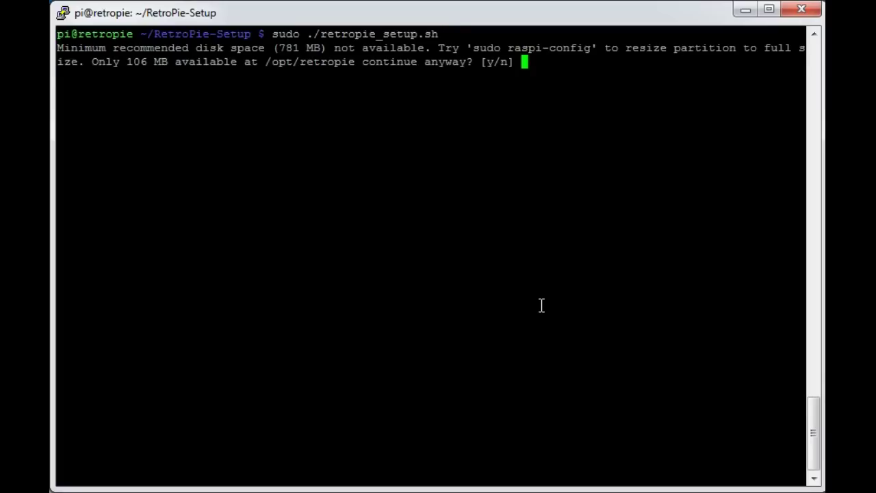
text(y)
key(Return)
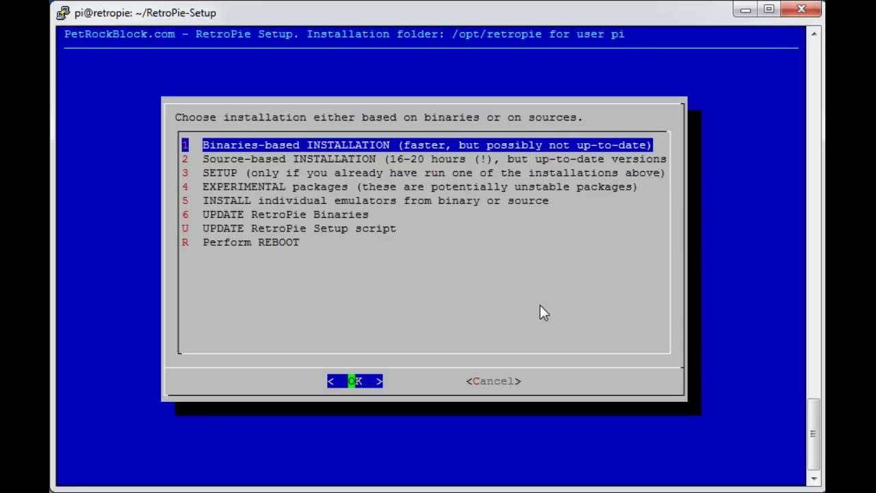
Step: Start task 314, Install PS3 controller driver, from the SETUP section of the script
key(Down)
key(Down)
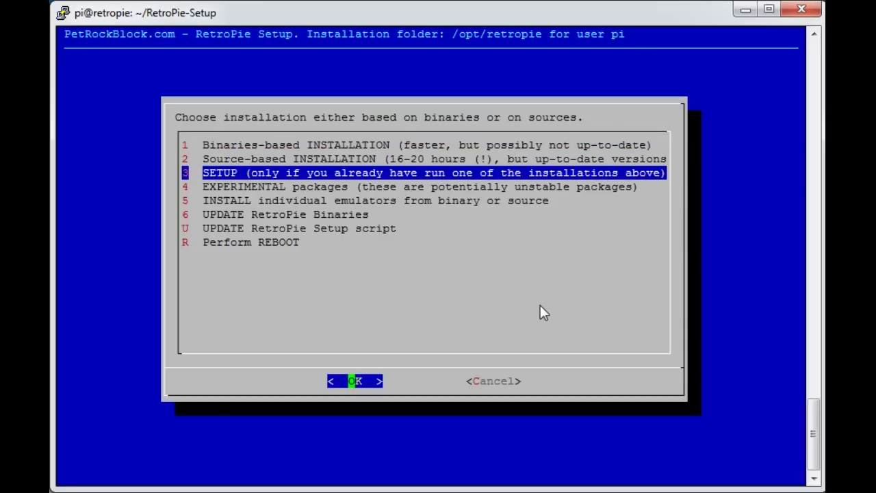
key(Return)
key(Down)
key(Down)
key(Down)
key(Down)
key(Down)
key(Down)
key(Down)
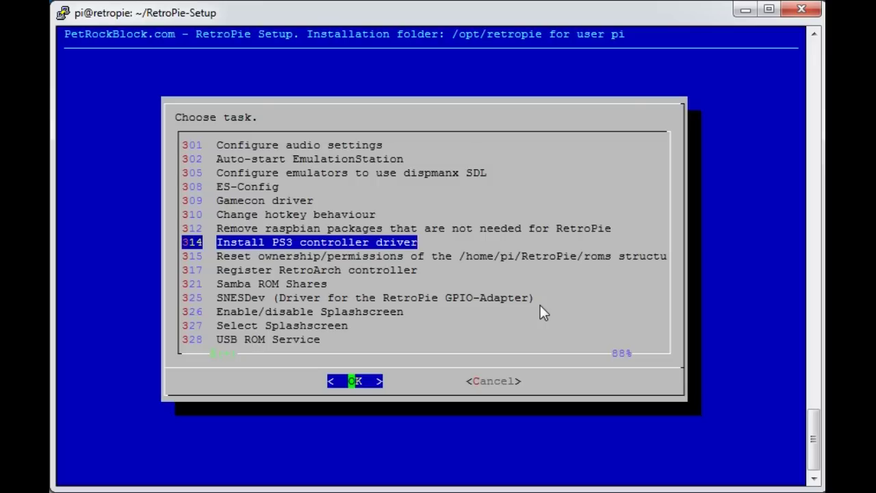
key(Return)
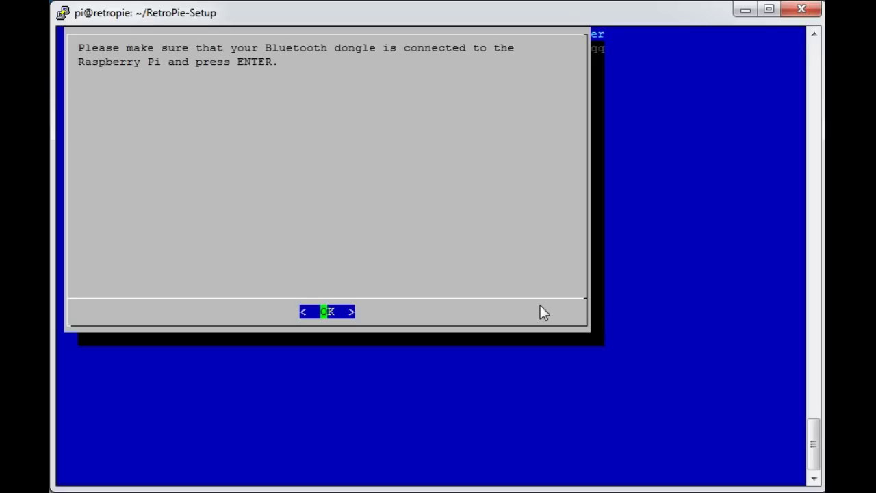
Step: Confirm that the Bluetooth dongle and the PS3 controller's USB cable are connected, and dismiss the resulting notice
key(Return)
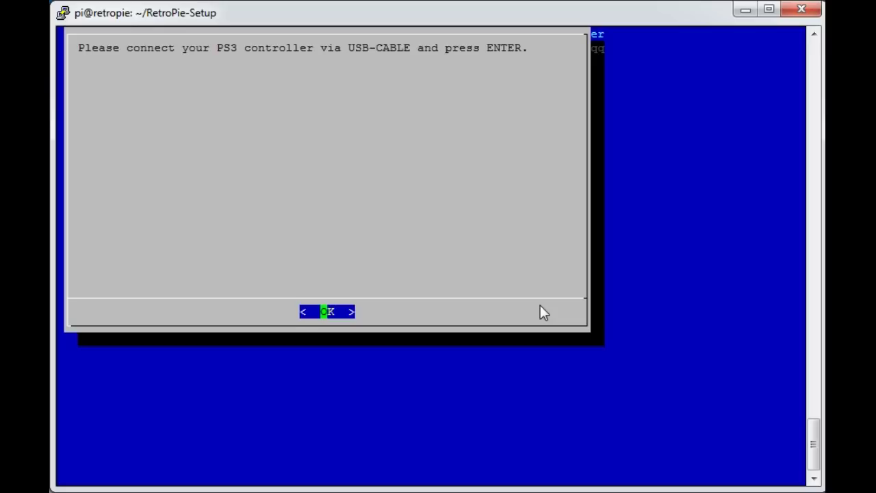
key(Return)
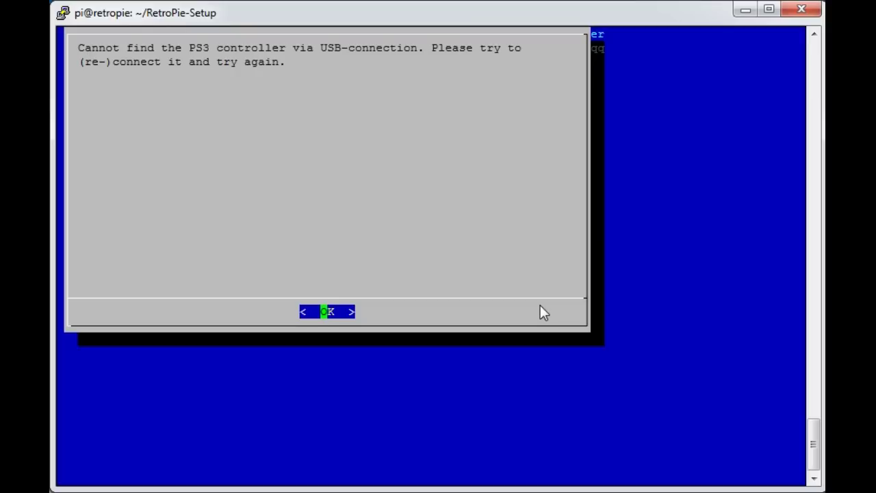
key(Return)
Step: Leave the task list and exit the RetroPie setup script to the shell prompt
key(Tab)
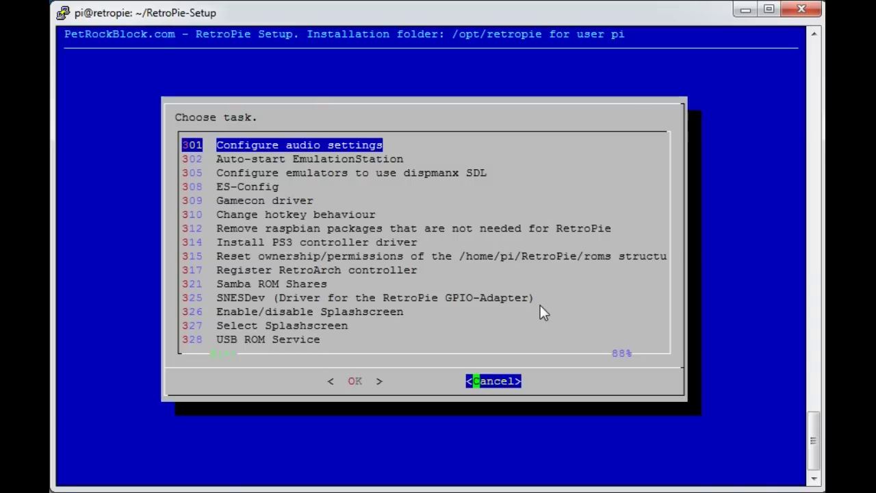
key(Return)
key(Tab)
key(Return)
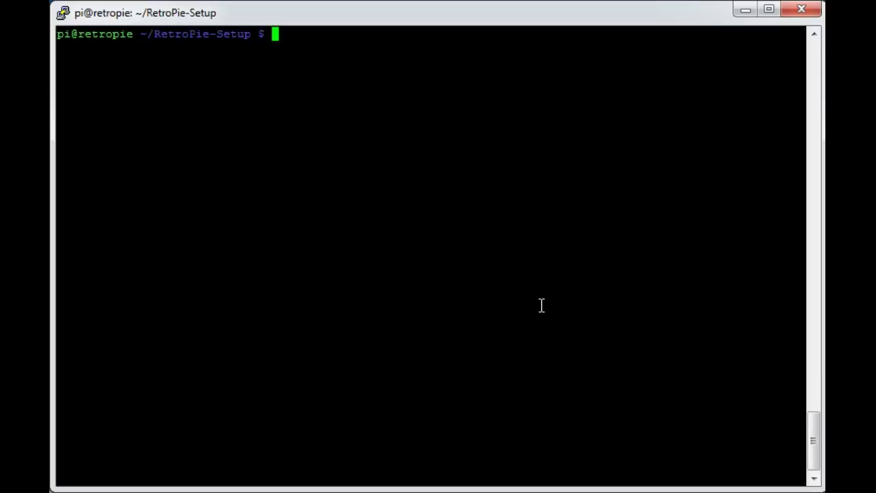
Step: Change to the /opt/retropie/ directory and list its contents
text(cd /opt)
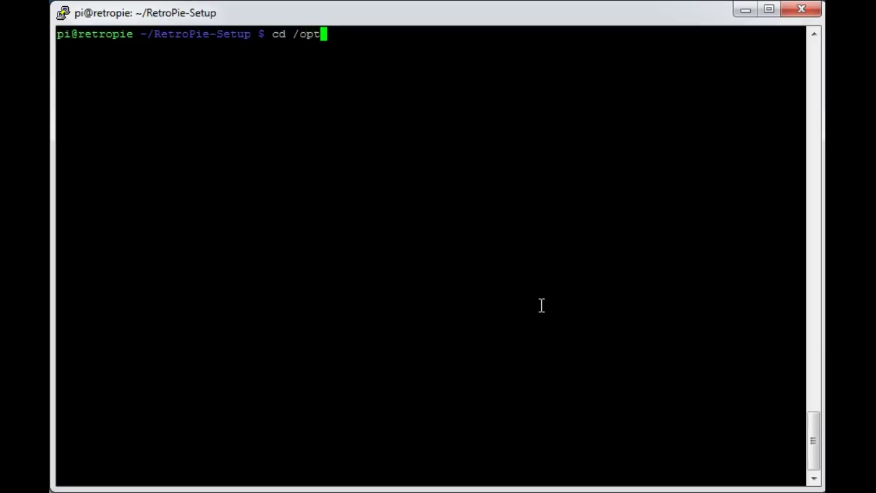
text(/retropie/)
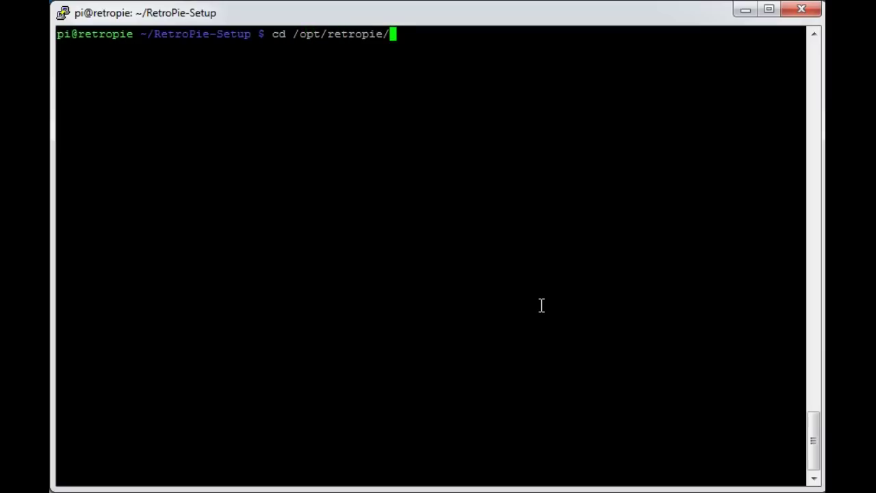
key(Return)
text(ls)
key(Return)
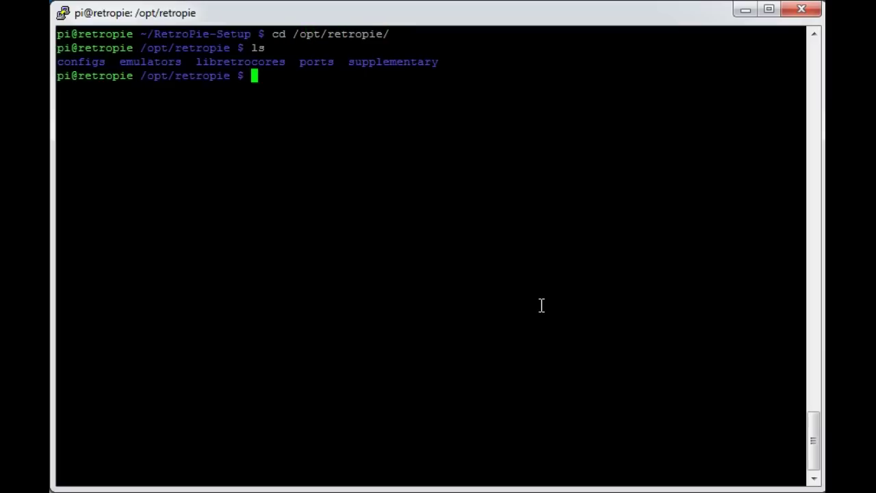
Step: Change into the supplementary/ directory and list its contents
text(cd supp)
key(Tab)
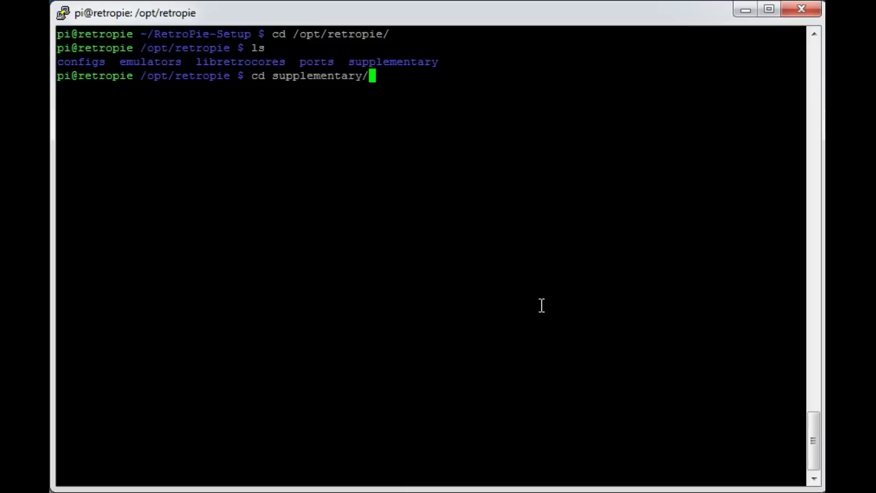
key(Return)
text(ls)
key(Return)
Step: Change into the ps3controller/ directory and list its contents
text(cd )
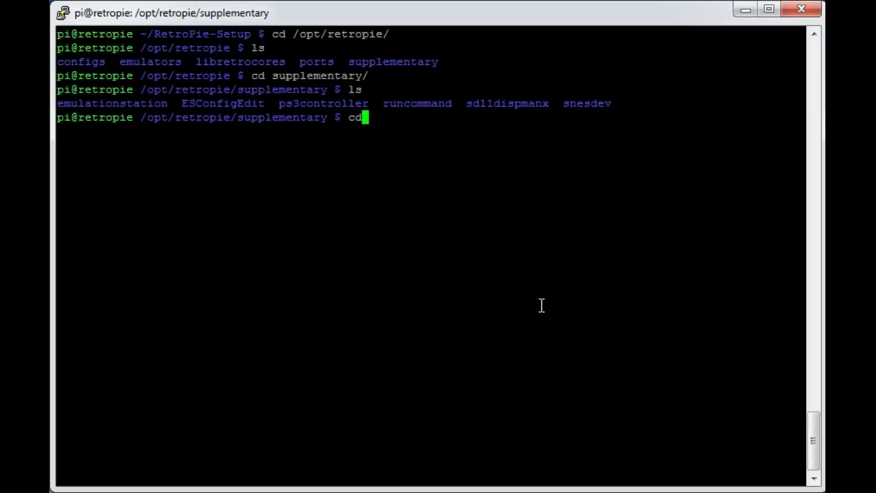
text(ps3)
key(Tab)
key(Return)
text(ls)
key(Return)
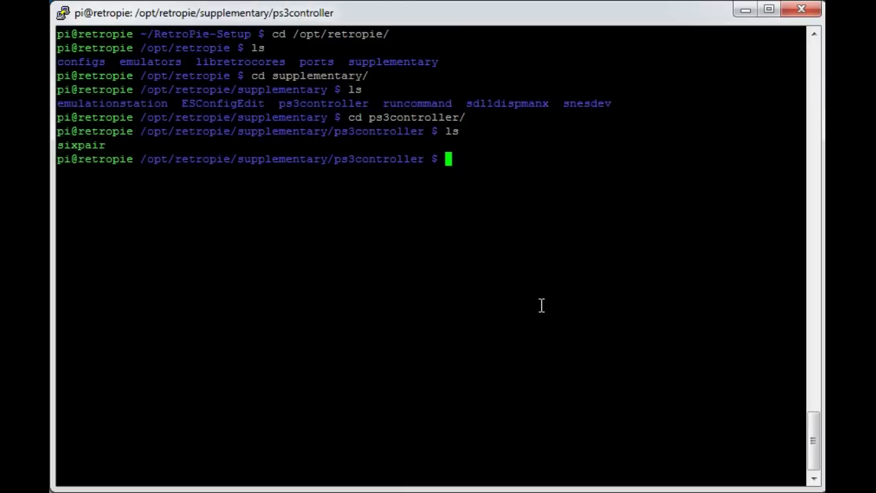
Step: Run the sixpair program from the ps3controller directory with superuser rights
text(sudo ./sizpair)
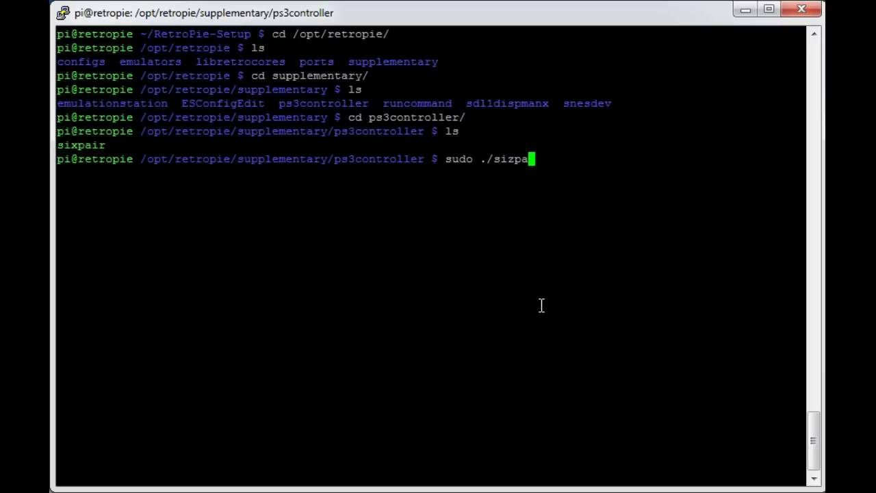
key(BackSpace)
key(BackSpace)
key(BackSpace)
key(BackSpace)
key(BackSpace)
text(xpair)
key(Return)
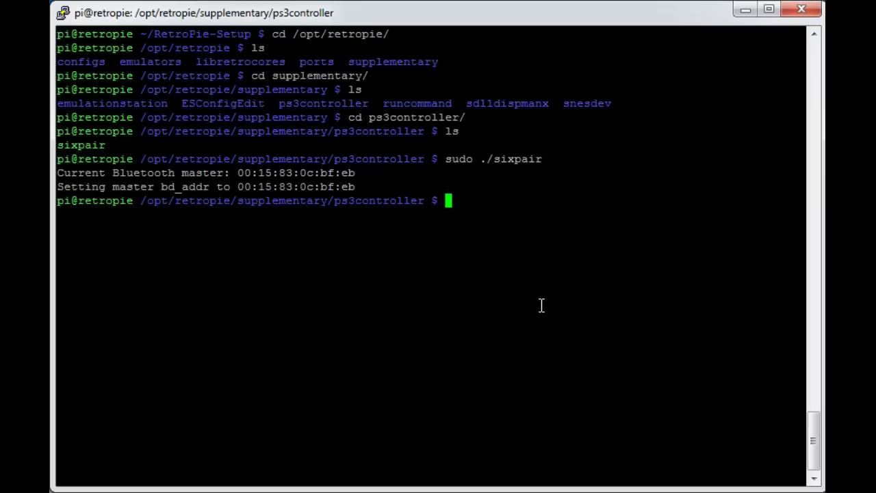
Step: Change to the /dev directory, enter input/ and list its contents
text(cd /dev)
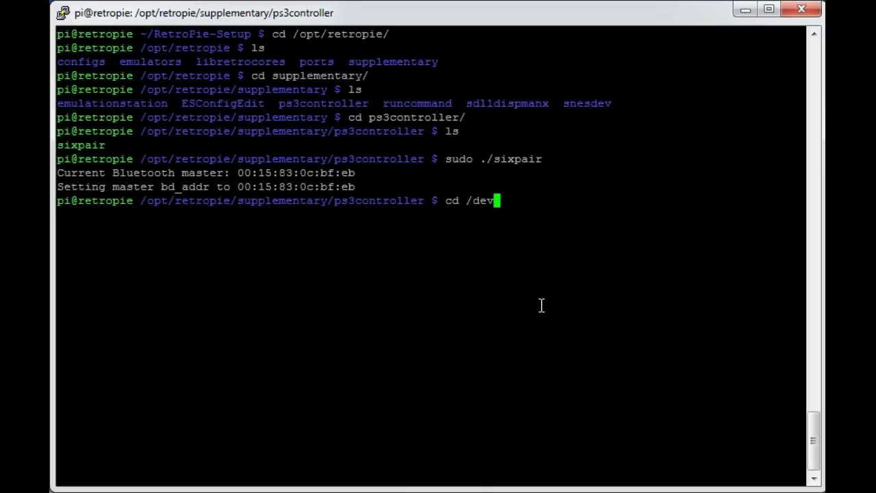
key(Return)
text(cd input/)
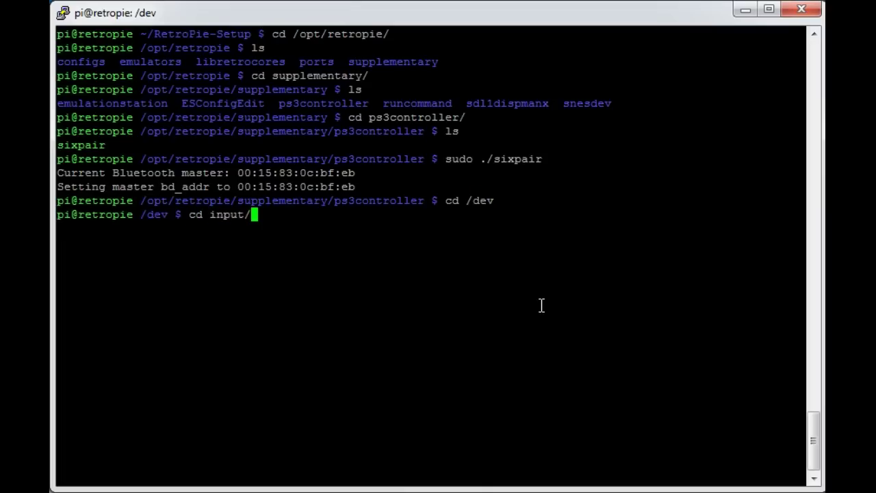
key(Return)
text(ls)
key(Return)
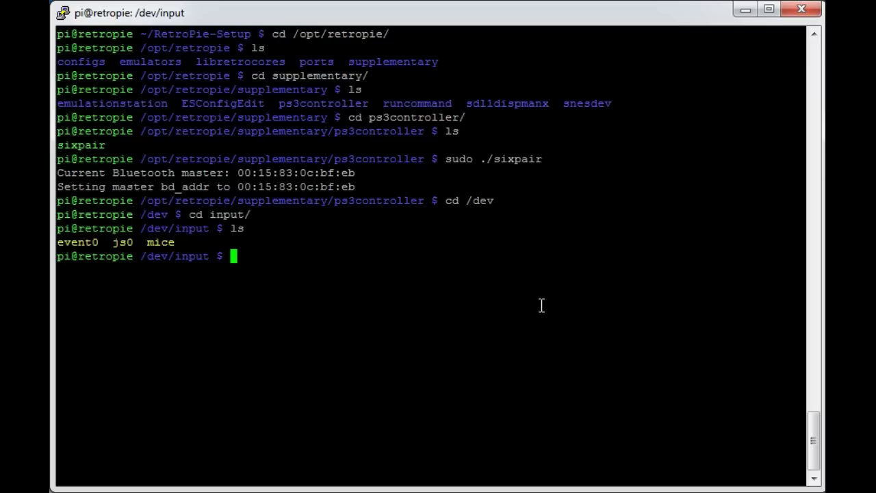
Step: List /dev/input repeatedly to check whether the js0 joystick device is present as the controller disconnects and reconnects
text(ls)
key(Return)
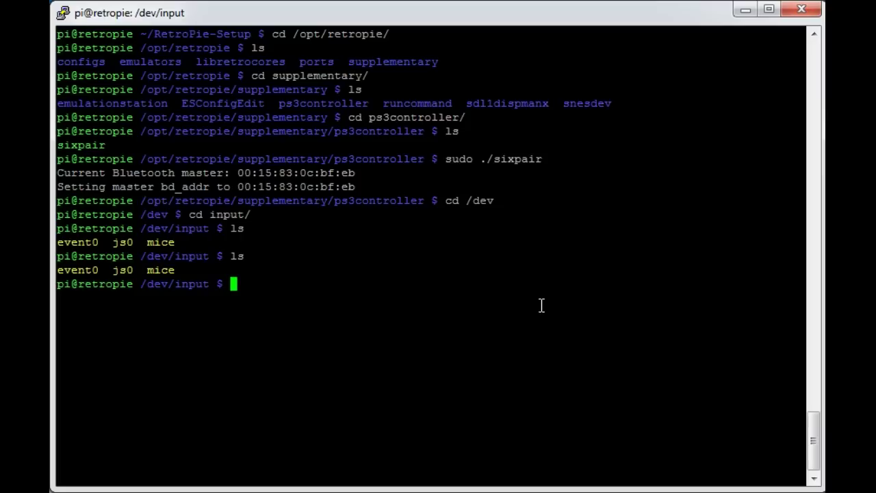
text(ls)
key(Return)
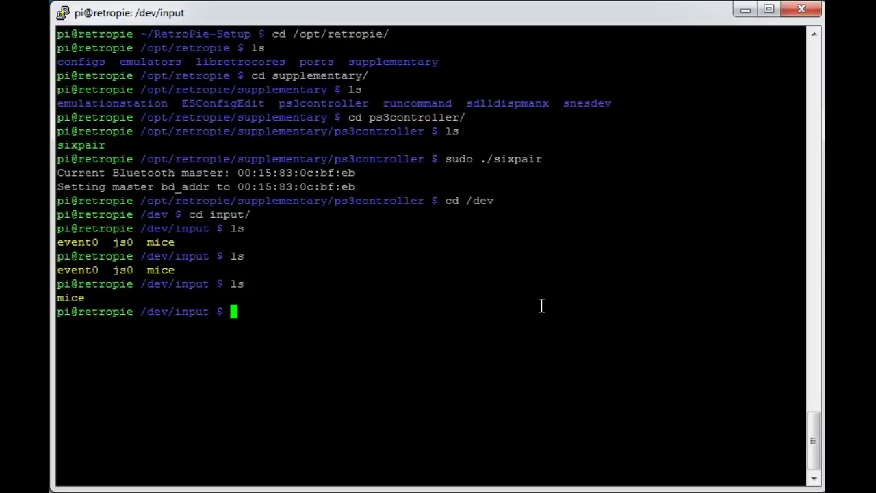
text(ls)
key(Return)
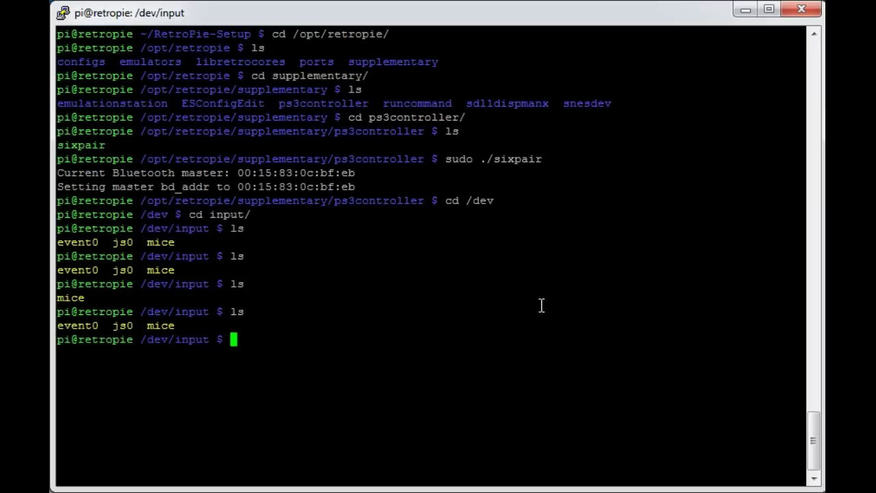
Step: Test the js0 joystick with jstest, review the driver details and live axis and button output, and stop the test
text(jstest)
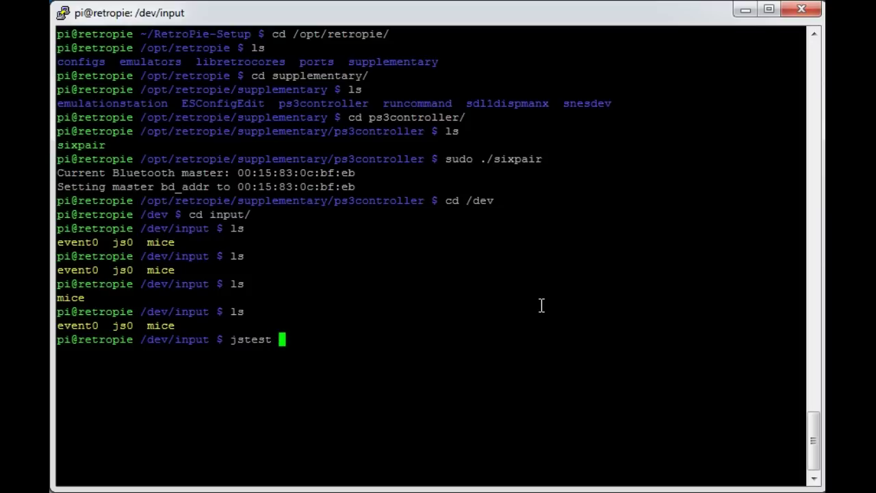
text(js0)
key(Return)
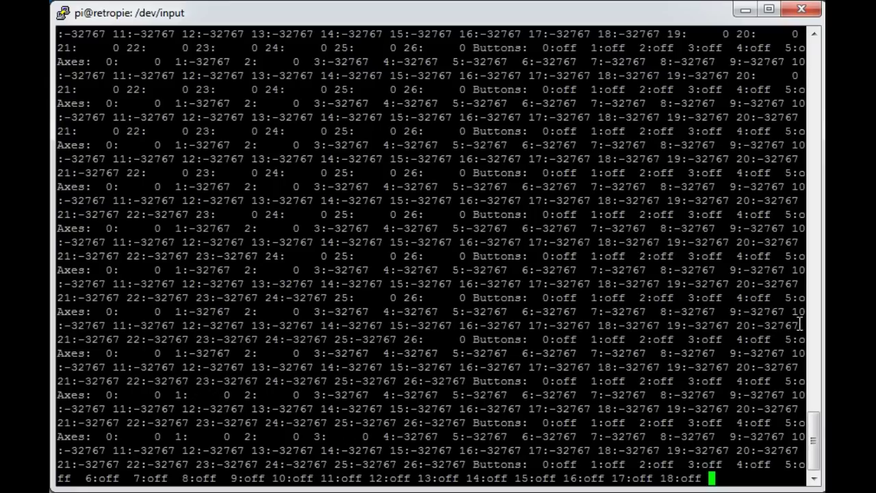
drag(810, 427, 784, 195)
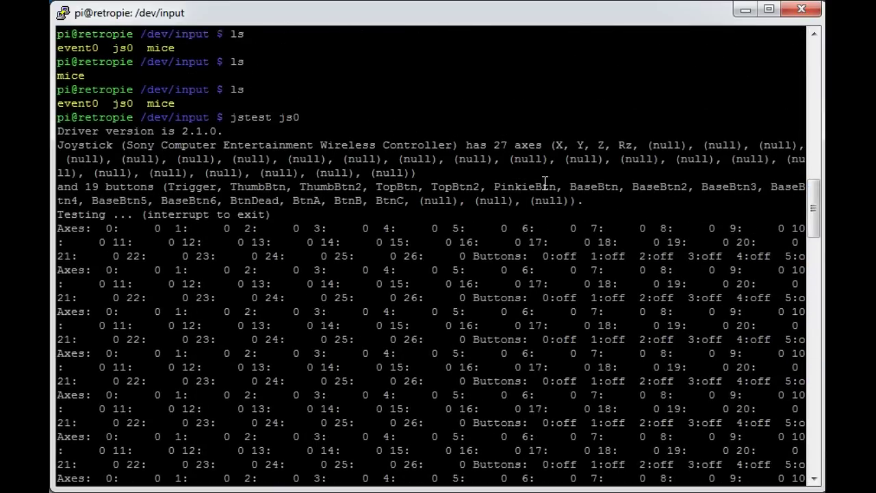
drag(816, 234, 821, 469)
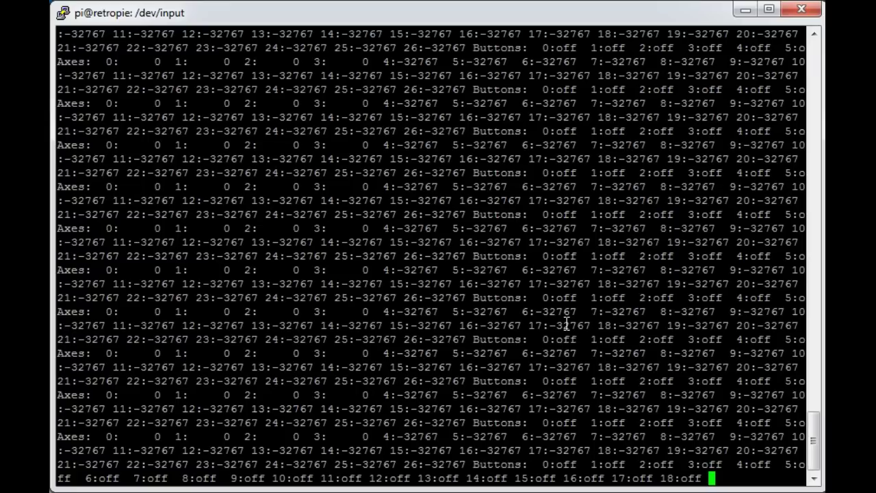
key(ctrl+c)
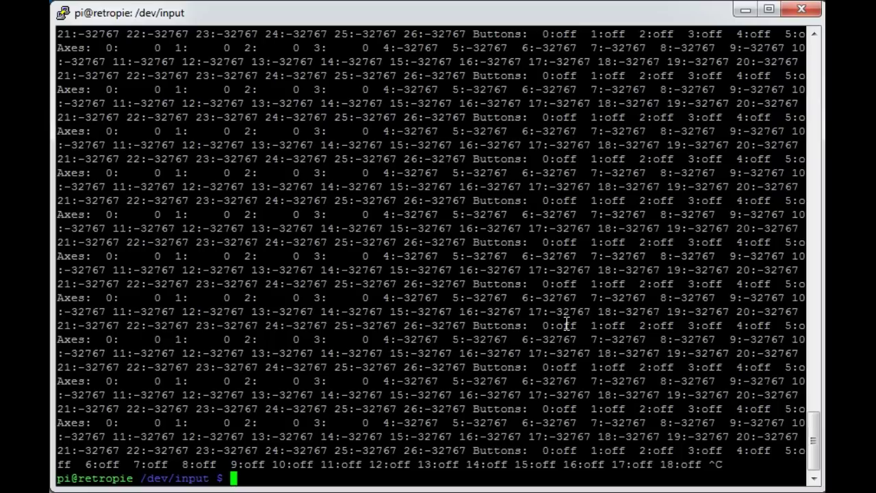
Step: Return to the home directory and change into the RetroPie-Setup/ directory
text(cd ~)
key(Return)
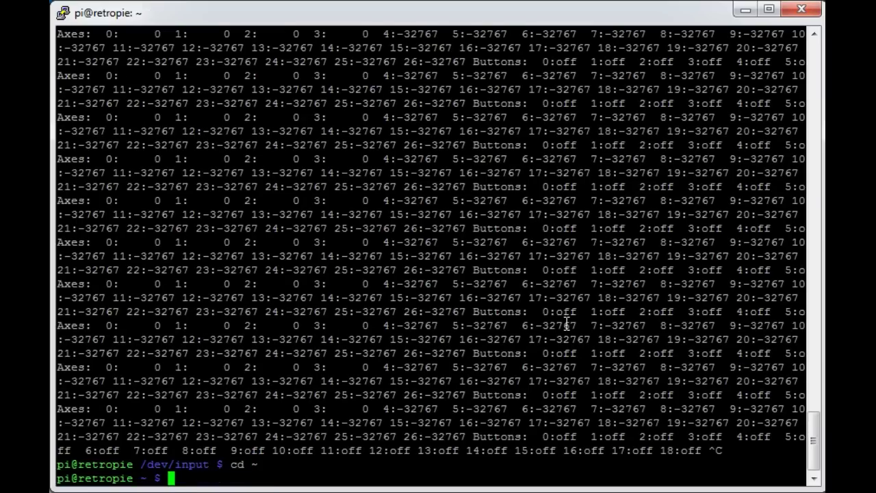
text(cd Ret)
key(Tab)
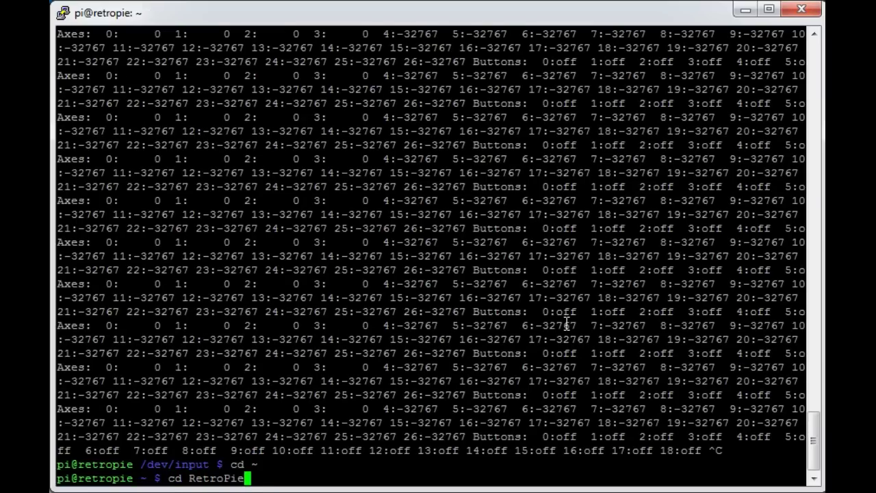
text(-)
key(Tab)
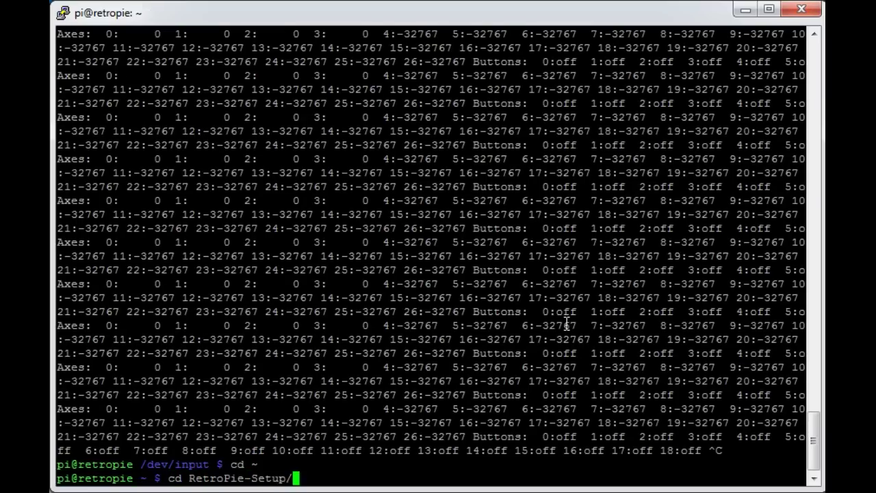
key(Return)
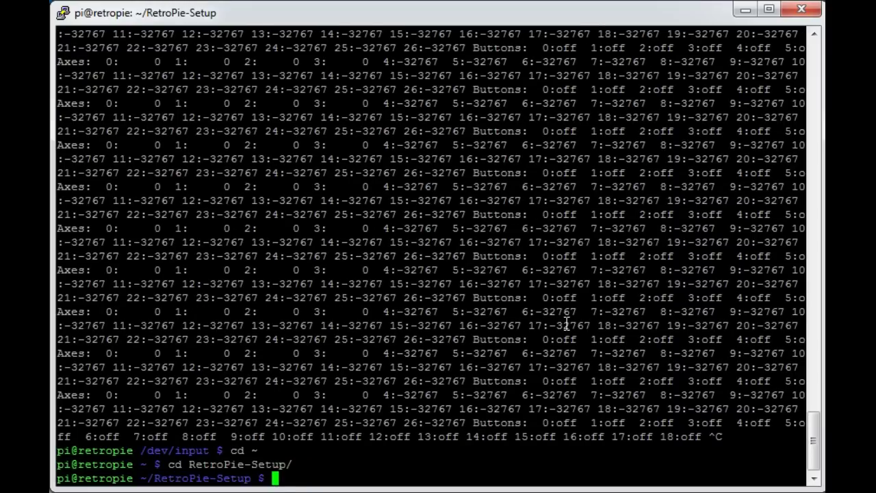
Step: List the directory and run retropie_setup.sh with superuser rights, agreeing to continue despite the low disk space
text(ls)
key(Return)
text(sudo ./re)
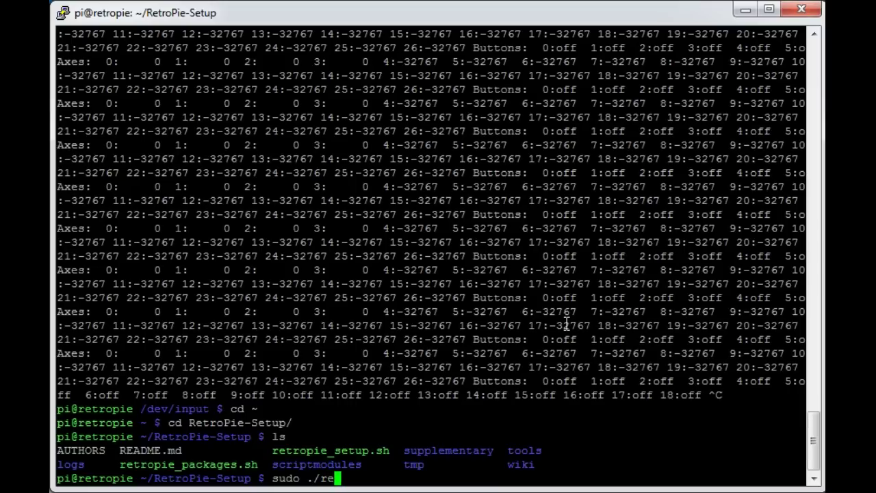
key(Tab)
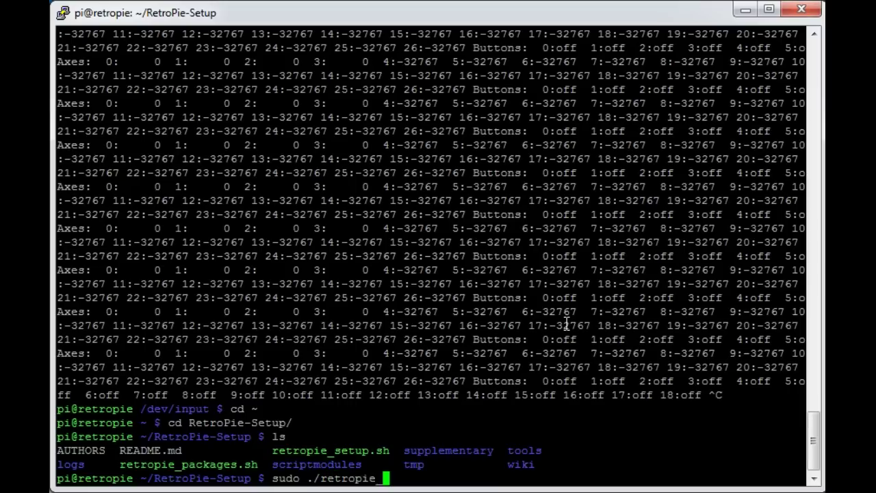
text(s)
key(Tab)
key(Return)
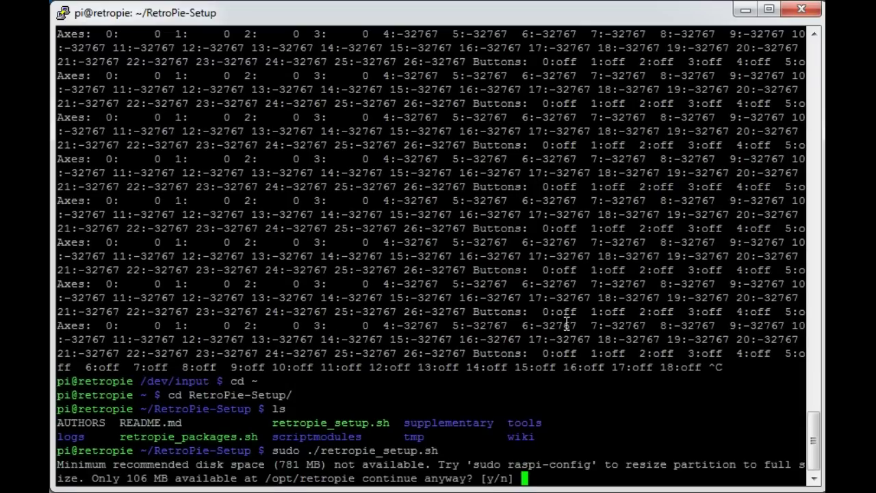
text(y)
key(Return)
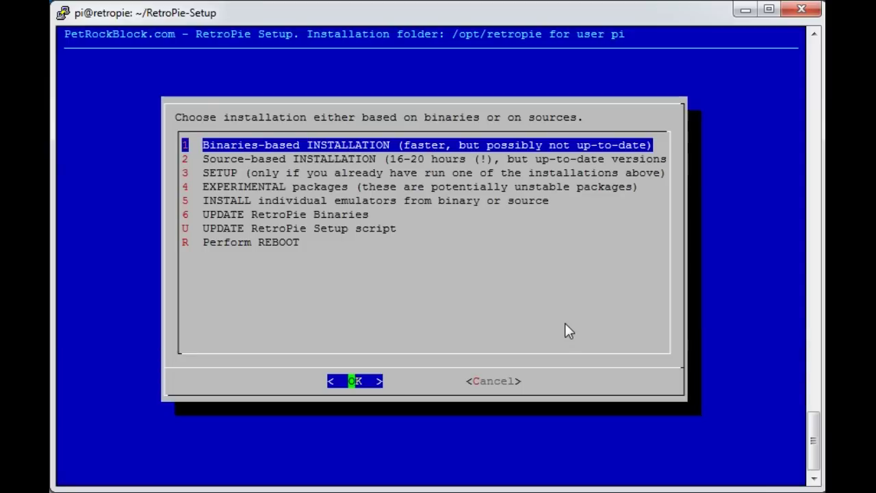
Step: Open the SETUP task list and start task 317, Register RetroArch controller
key(Down)
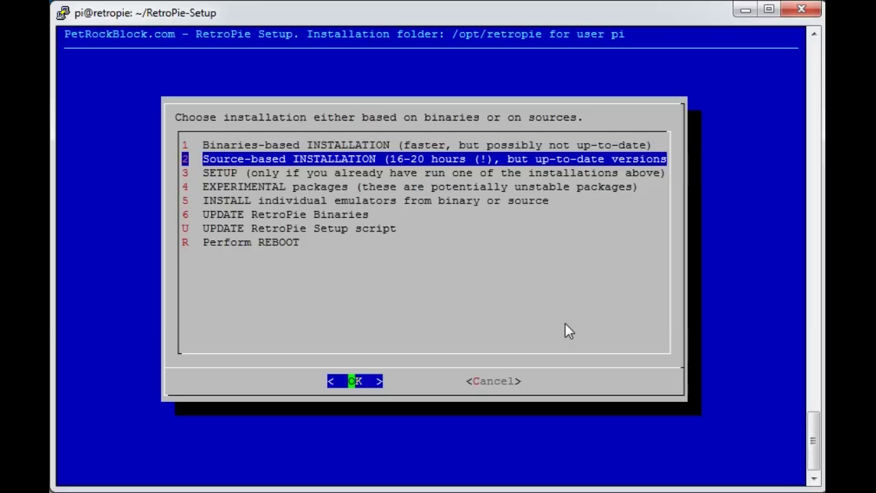
key(Down)
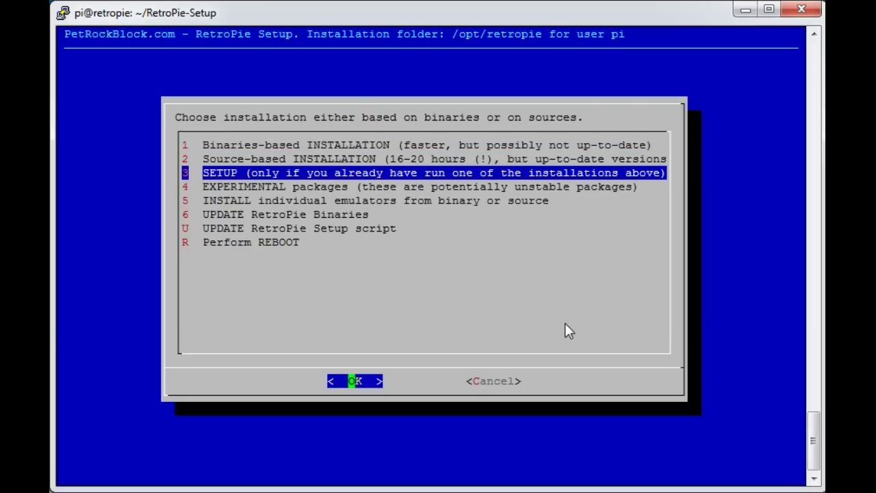
key(Return)
key(Down)
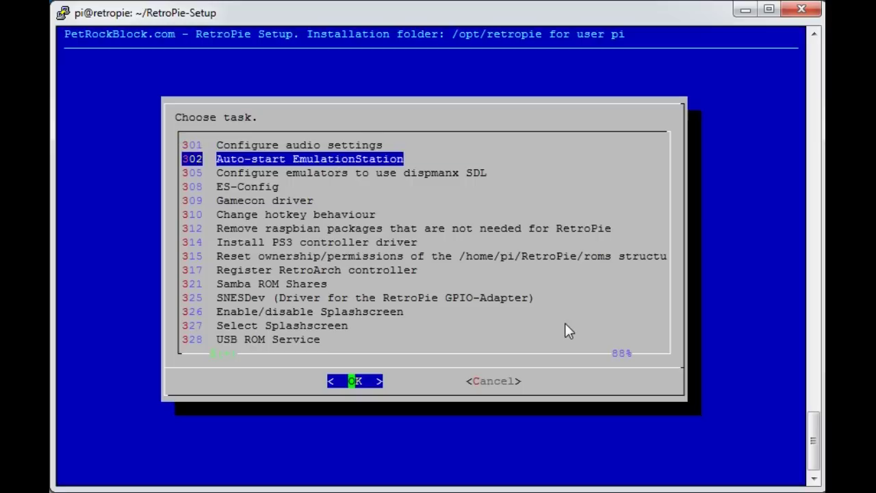
key(Down)
key(Down)
key(Down)
key(Down)
key(Down)
key(Down)
key(Down)
key(Down)
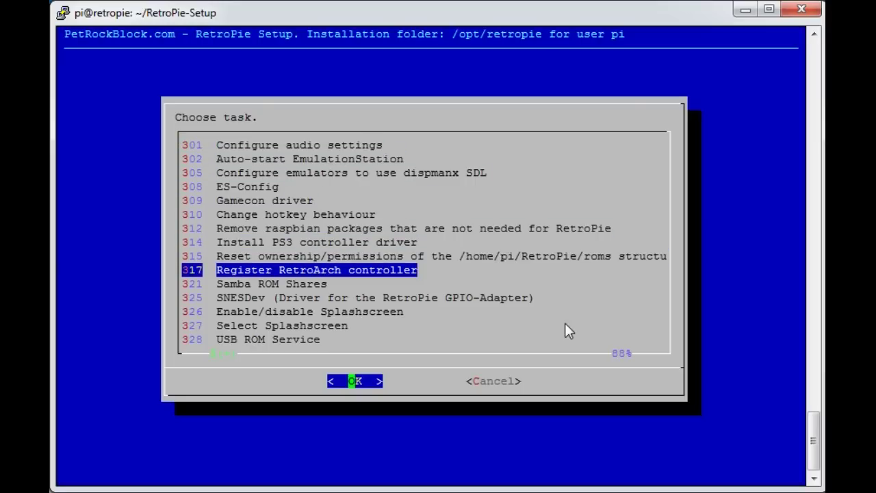
key(Return)
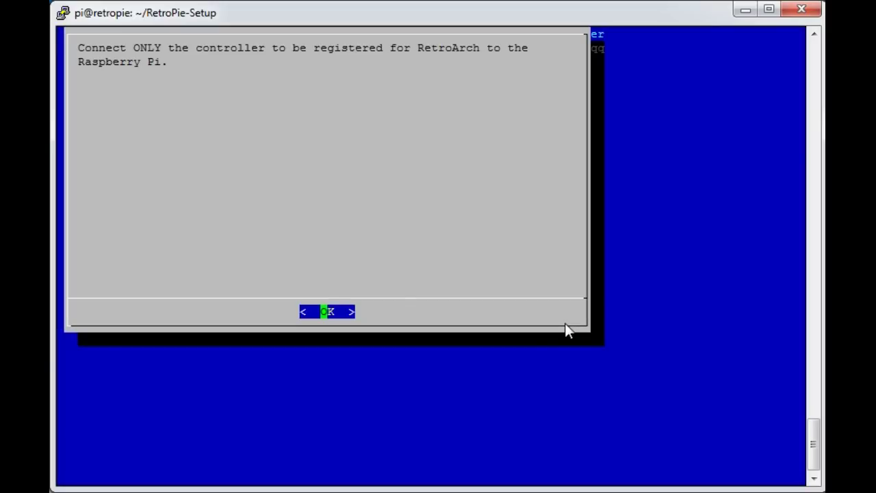
Step: Register the connected PS3 controller for RetroArch by mapping its buttons and analog axes, and acknowledge the saved configuration
key(Return)
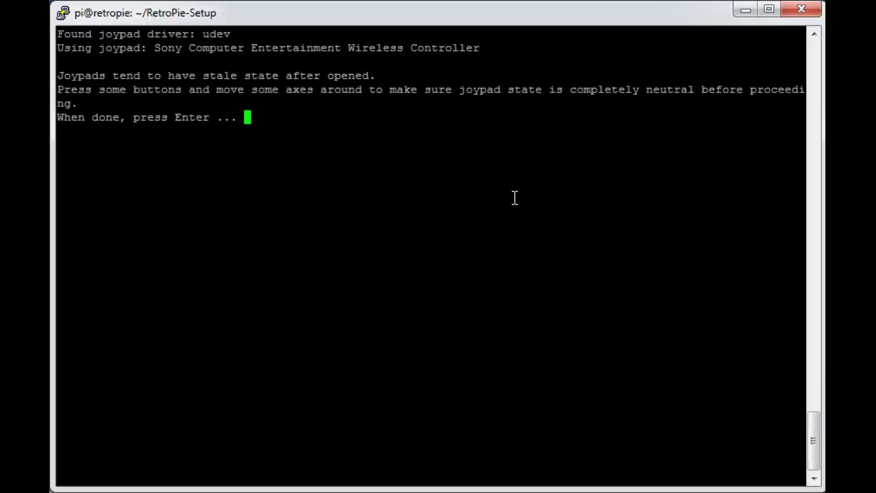
key(Return)
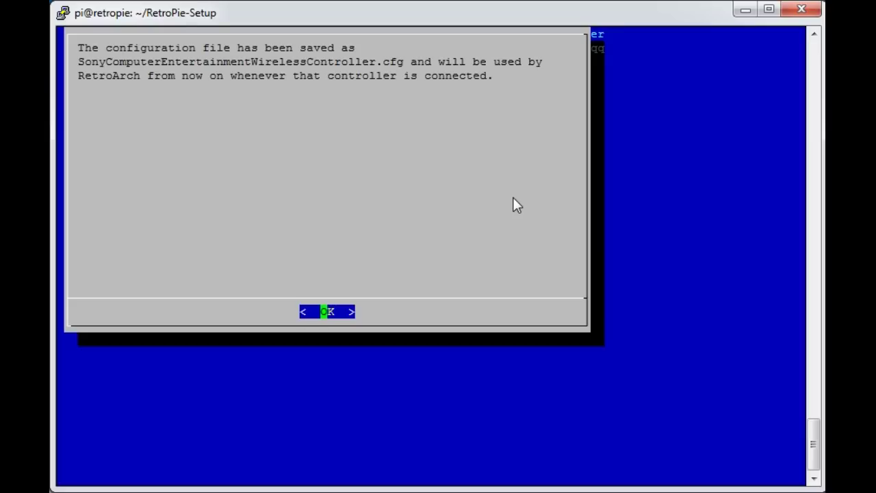
key(Return)
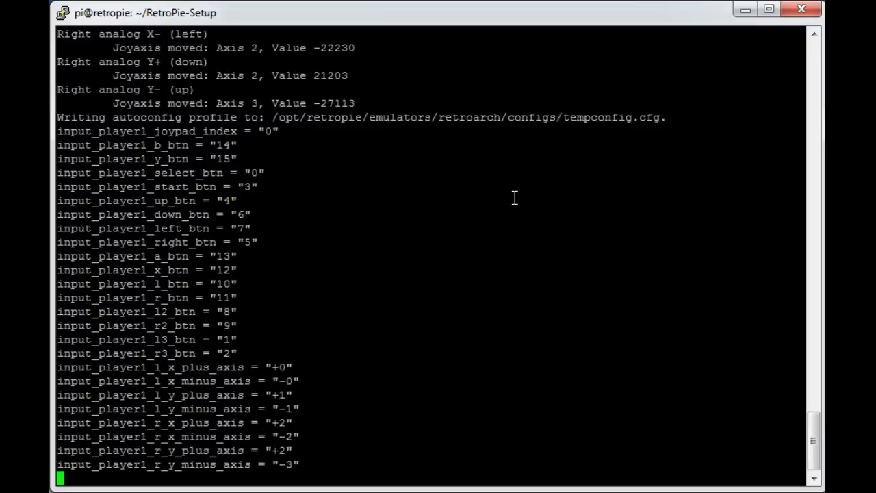
Step: Cancel out of the task list and the main setup menu to return to the shell prompt
key(Tab)
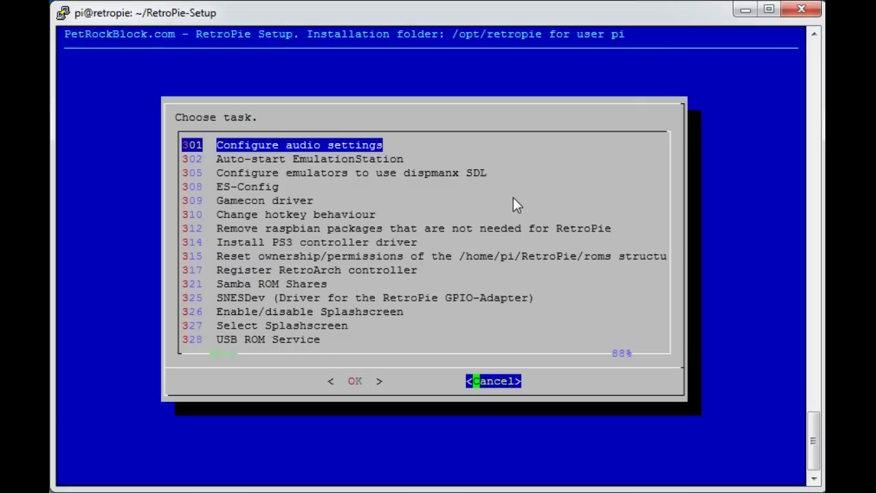
key(Return)
key(Tab)
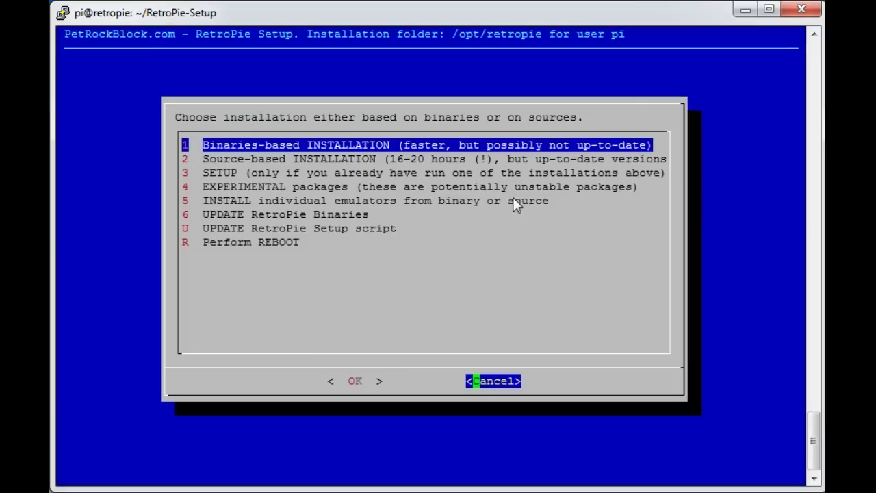
key(Return)
Step: Change the working directory to /opt/retropie/emulators/retroarch/configs/
text(cd /opt/)
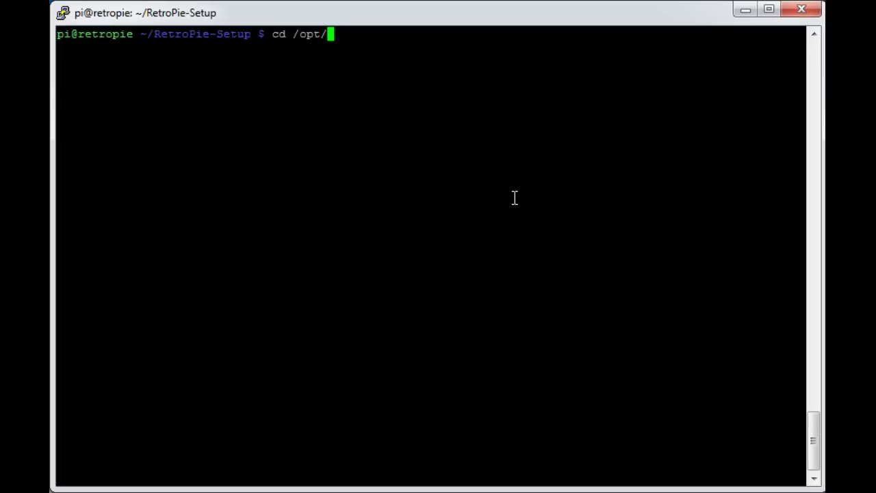
text(re)
key(Tab)
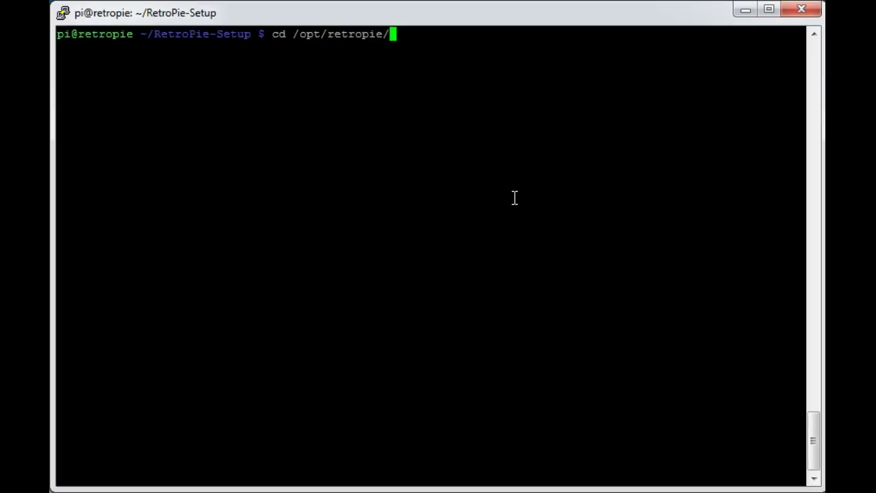
text(em)
key(Tab)
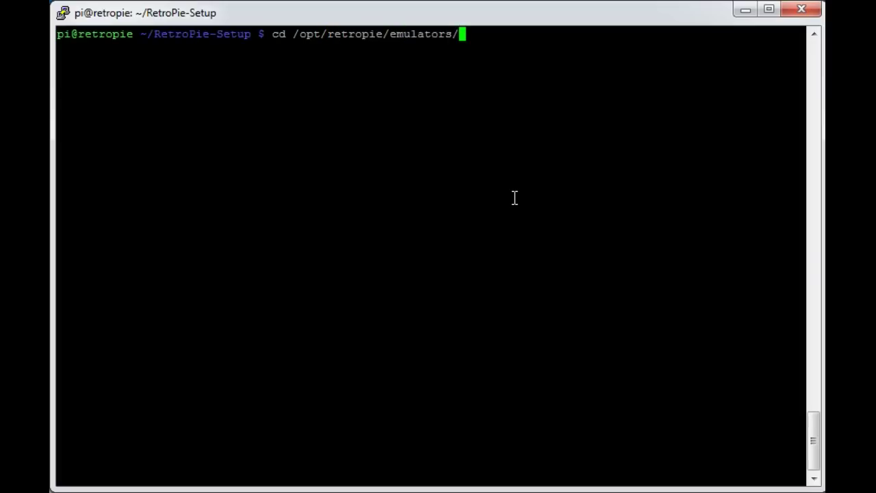
text(re)
key(Tab)
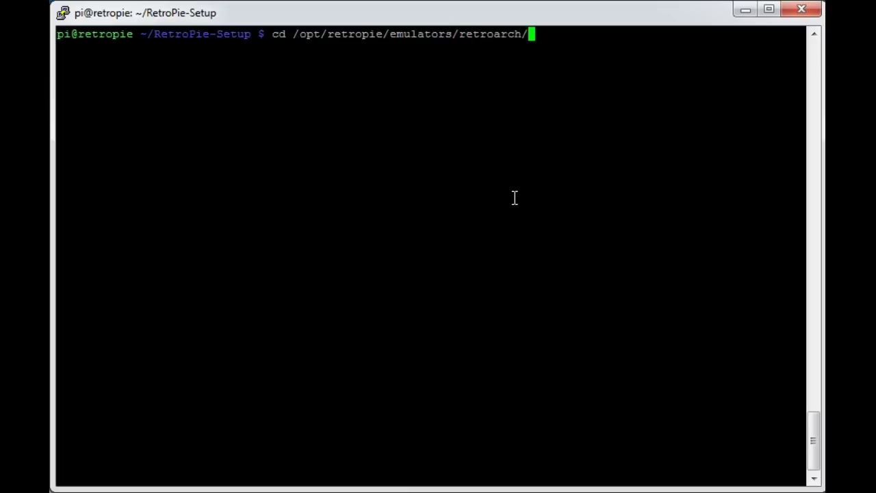
text(co)
key(Tab)
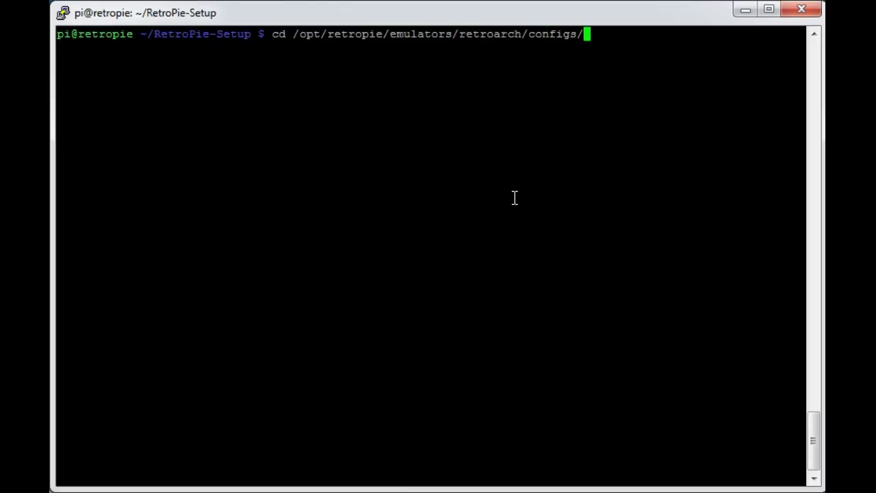
key(Return)
Step: List all files in the configs directory with details using ls -lah and locate SonyComputerEntertainmentWirelessController.cfg
text(ls -lah)
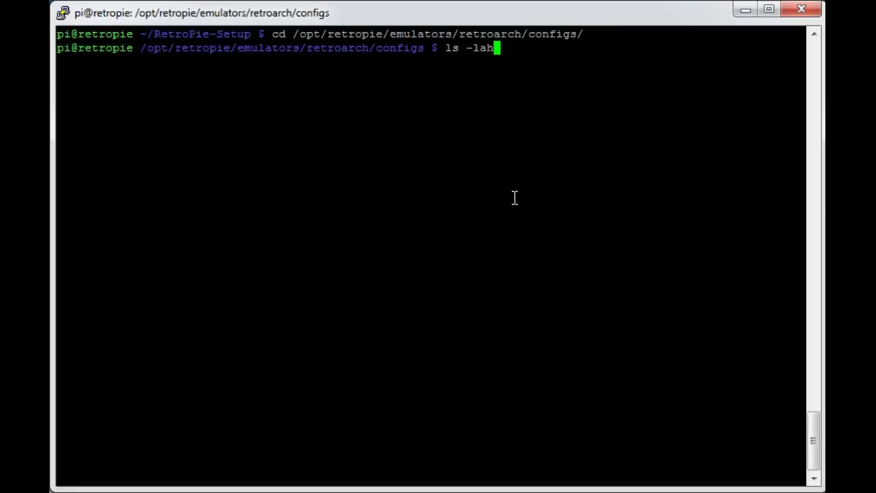
key(Return)
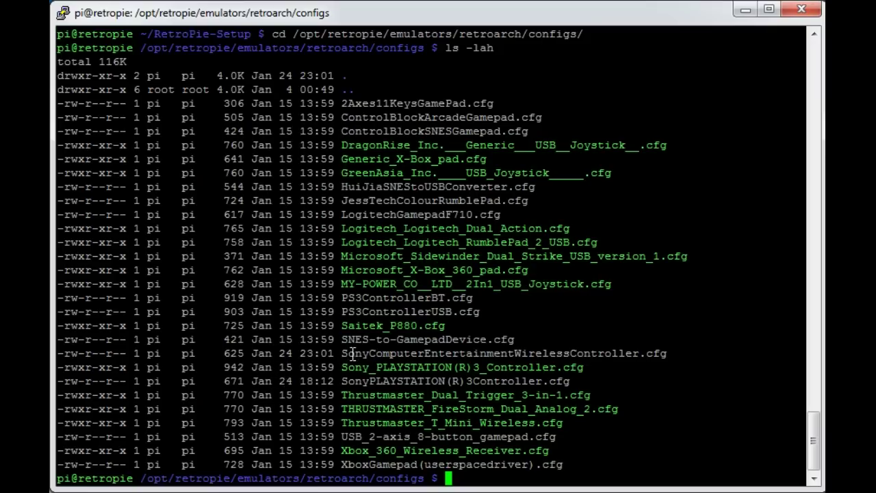
drag(348, 353, 465, 353)
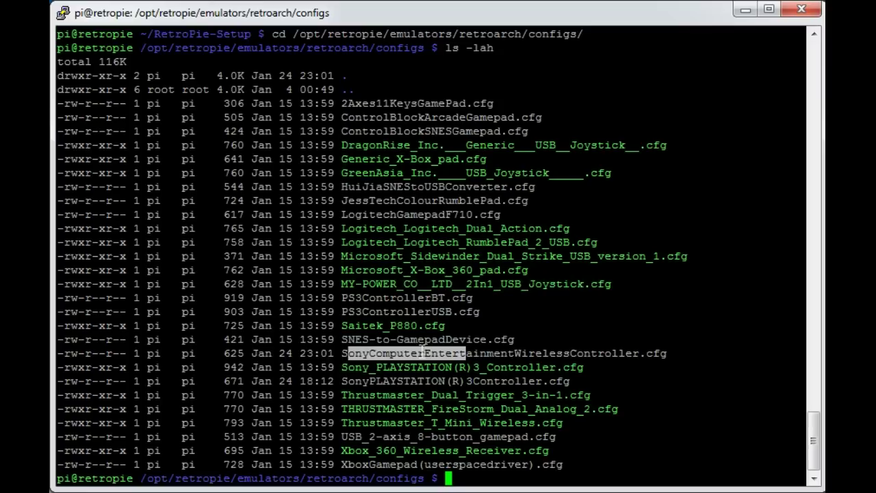
click(561, 353)
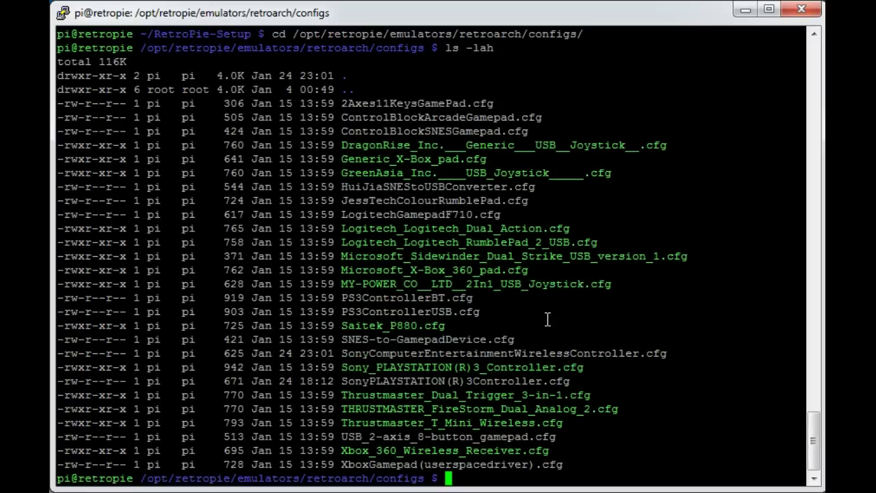
Step: Open SonyComputerEntertainmentWirelessController.cfg in nano
text(nano Sony)
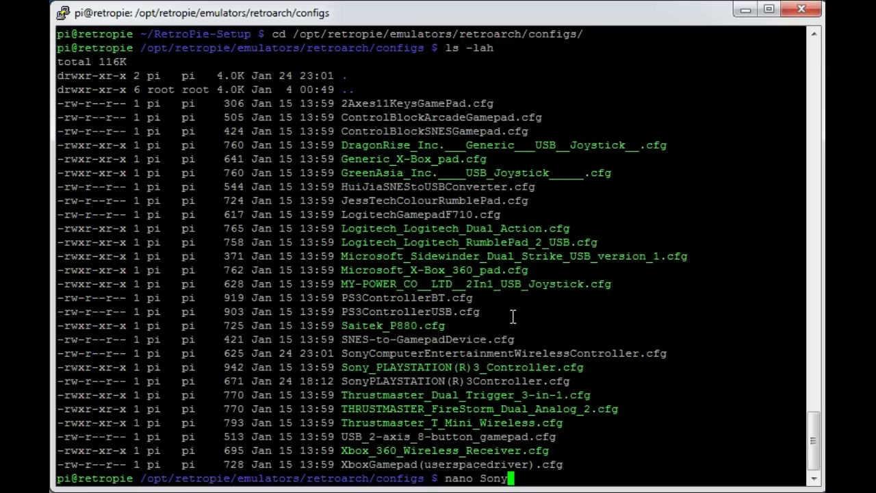
text(Co)
key(Tab)
key(Return)
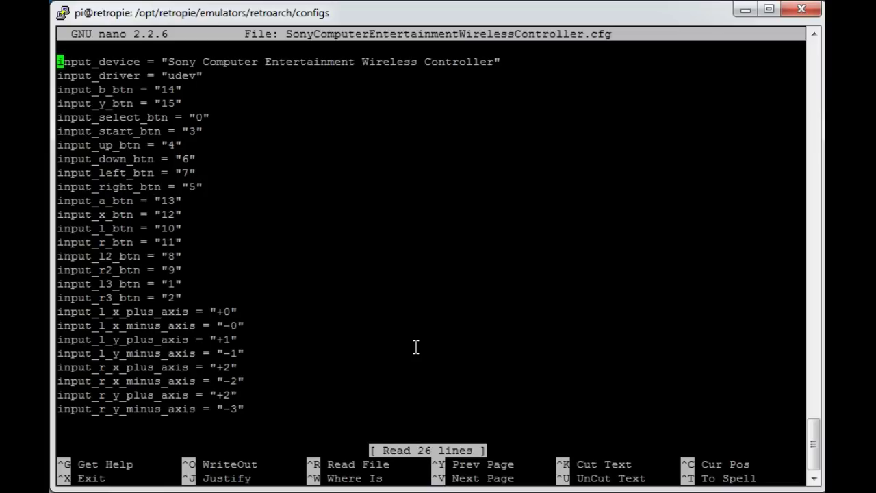
Step: Examine the button and analog axis mappings in the registered controller's configuration file and exit nano without changing it
key(Down)
key(Down)
key(Down)
key(Down)
key(Down)
key(Down)
key(Down)
key(Down)
key(Down)
key(Down)
key(Down)
key(Down)
key(Down)
key(Down)
key(Down)
key(Down)
key(Down)
key(Down)
key(Down)
key(Down)
key(Down)
key(Down)
key(Down)
key(Down)
key(Down)
key(Down)
key(Up)
key(Up)
key(Up)
key(Up)
key(Up)
key(Up)
key(Up)
key(Up)
key(Up)
key(Up)
key(Up)
key(Up)
key(Up)
key(Up)
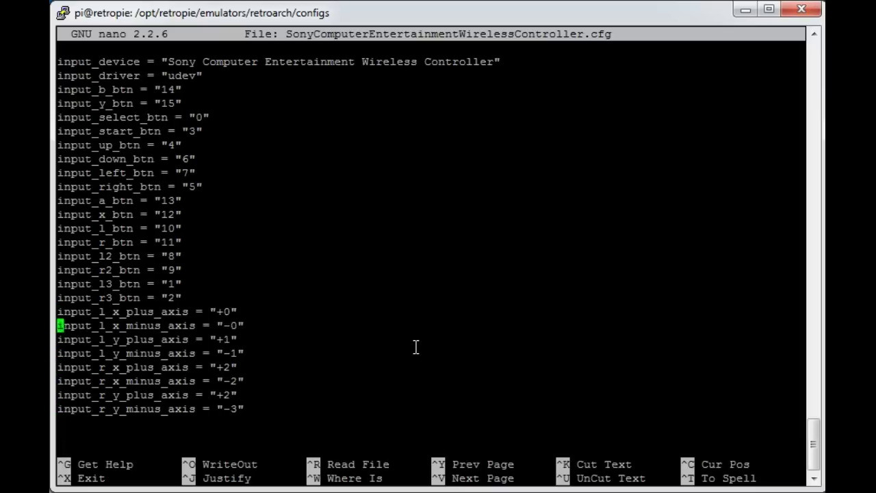
key(Up)
key(ctrl+x)
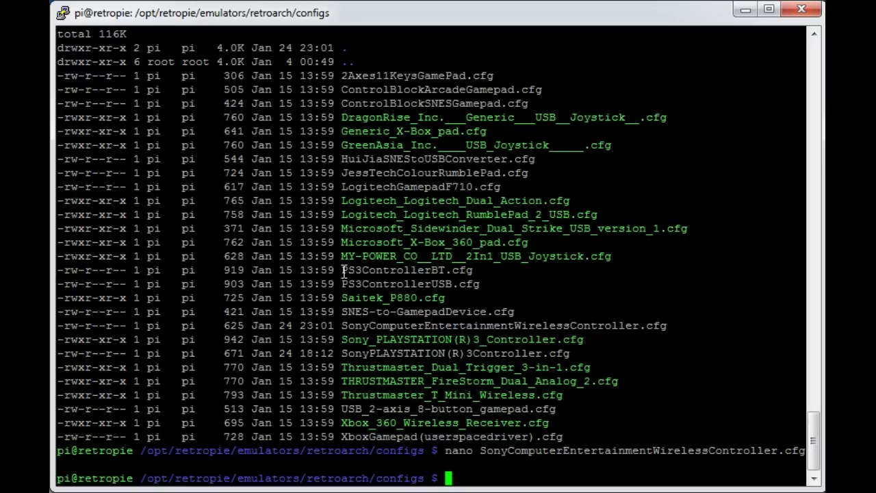
Step: Find PS3ControllerBT.cfg in the directory listing and open it in nano
drag(345, 270, 472, 270)
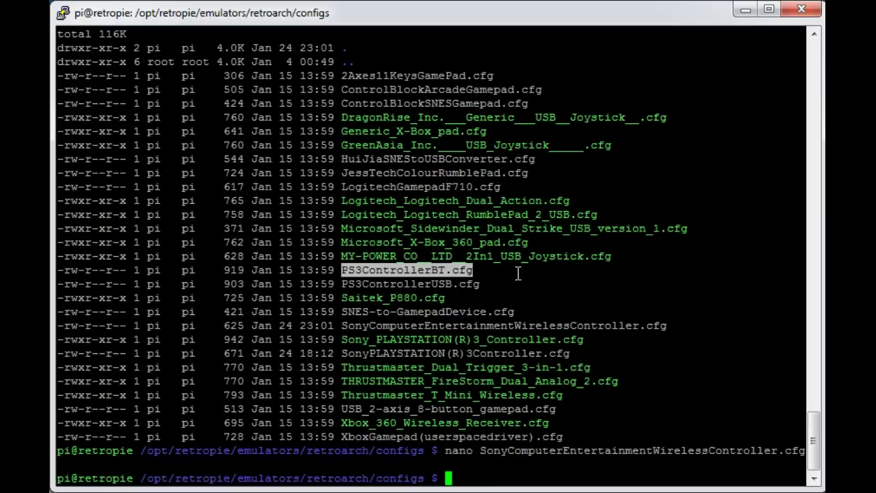
text(nano)
key(BackSpace)
text(no PS3)
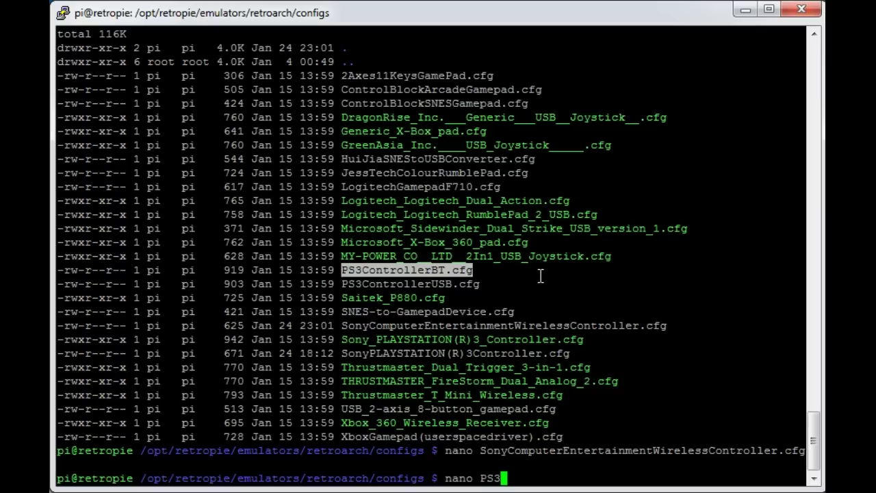
key(Tab)
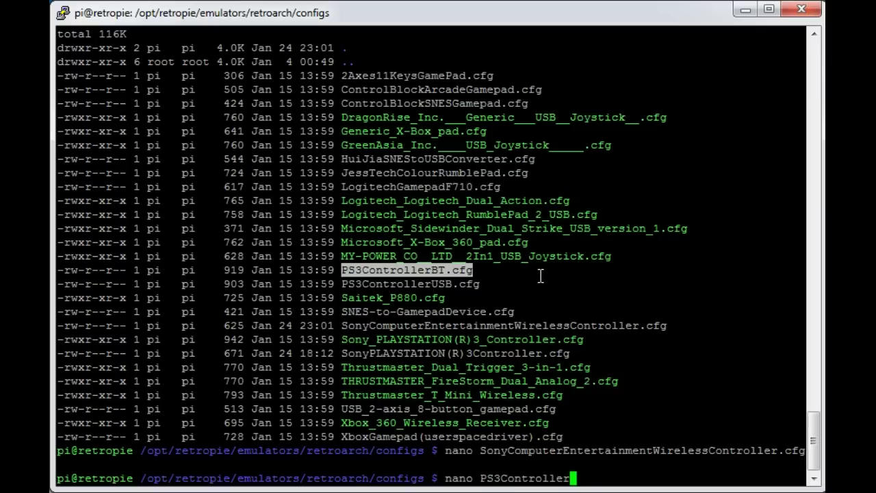
text(BT)
key(Tab)
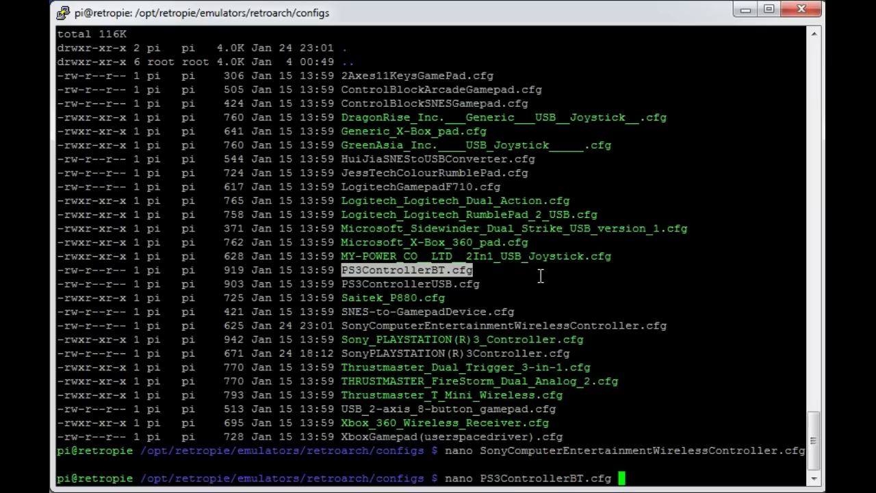
key(Return)
Step: Read through PS3ControllerBT.cfg from the input device name down to the hotkey and save state entries
key(Right)
key(Right)
key(Right)
key(Right)
key(Right)
key(Right)
key(Right)
key(Right)
key(Right)
key(Right)
key(Right)
key(Right)
key(Right)
key(Right)
key(Right)
key(Right)
key(Right)
key(Right)
key(Right)
key(Right)
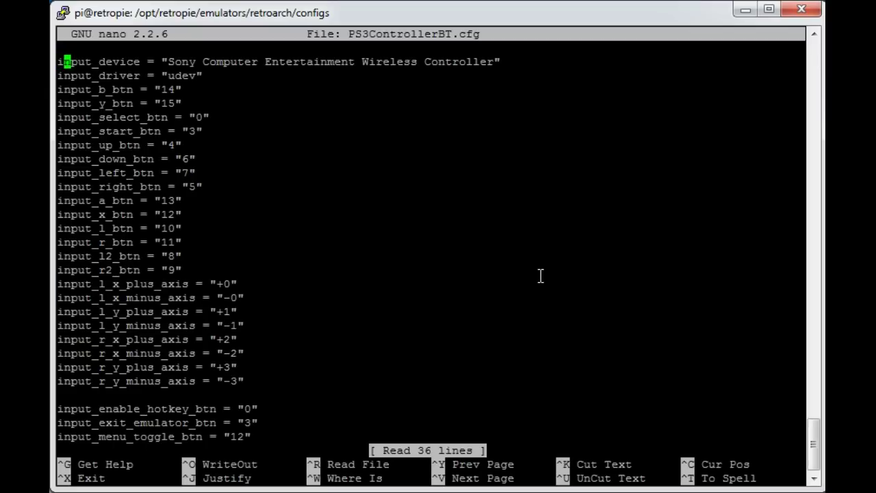
key(Right)
key(Right)
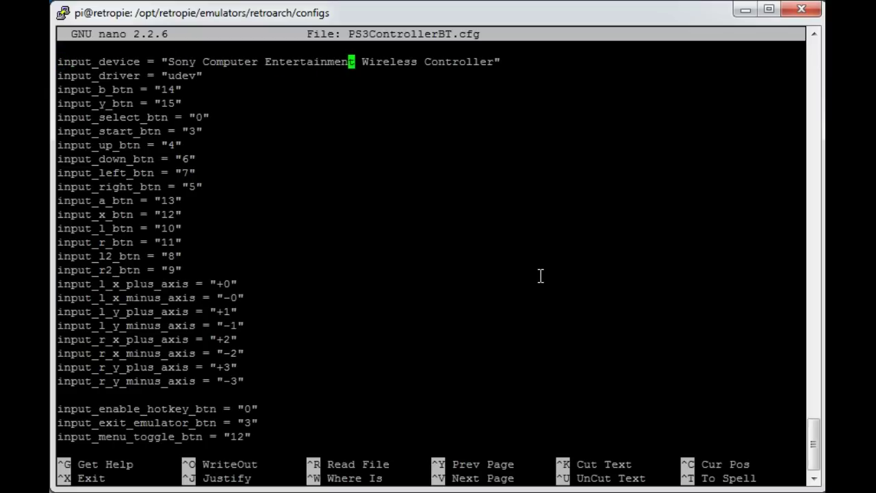
key(Down)
key(Down)
key(Down)
key(Down)
key(Down)
key(Down)
key(Down)
key(Down)
key(Down)
key(Down)
key(Down)
key(Down)
key(Down)
key(Down)
key(Down)
key(Down)
key(Down)
key(Down)
key(Down)
key(Down)
key(Down)
key(Down)
key(Down)
key(Down)
key(Down)
key(Down)
key(Down)
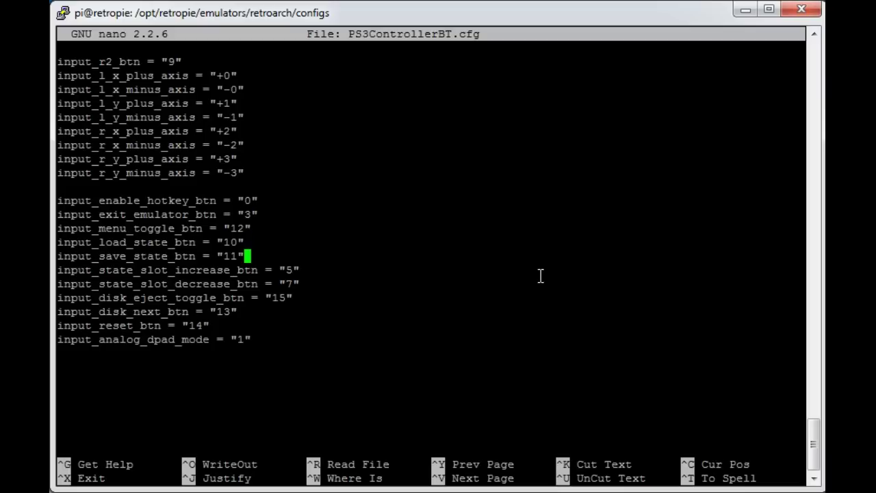
Step: Examine the input_enable_hotkey_btn and input_exit_emulator_btn lines in the hotkey section
key(Up)
key(Up)
key(Up)
key(Up)
key(Up)
key(Up)
key(Down)
key(Down)
drag(59, 201, 260, 214)
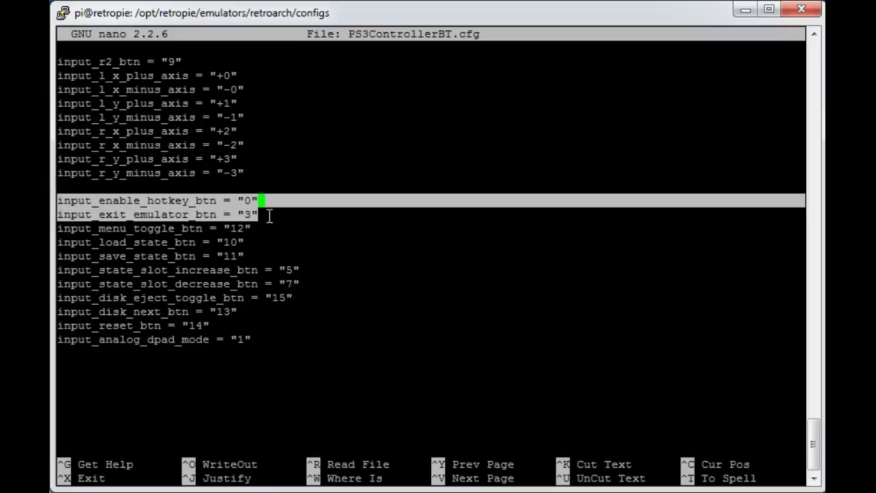
click(241, 205)
scroll(241, 205, up, 5)
scroll(236, 203, up, 8)
scroll(233, 202, down, 11)
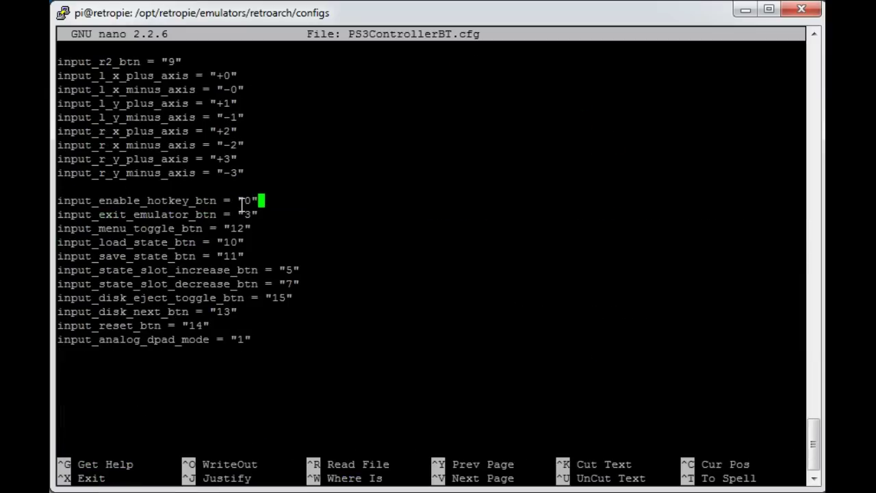
click(241, 205)
Step: Check the select and start button entries near the beginning of PS3ControllerBT.cfg and exit nano without changes
key(Up)
key(Up)
key(Up)
key(Up)
key(Up)
key(Up)
key(Up)
key(Up)
key(Up)
key(Up)
key(Up)
key(Up)
key(Up)
key(Up)
key(Up)
key(Up)
key(Up)
key(Up)
key(Up)
key(Up)
key(Up)
key(Up)
key(Down)
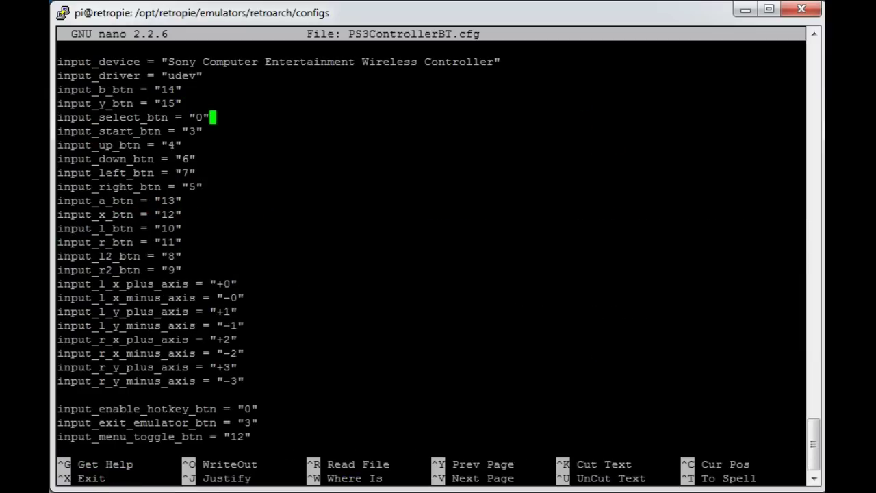
key(Down)
key(ctrl+x)
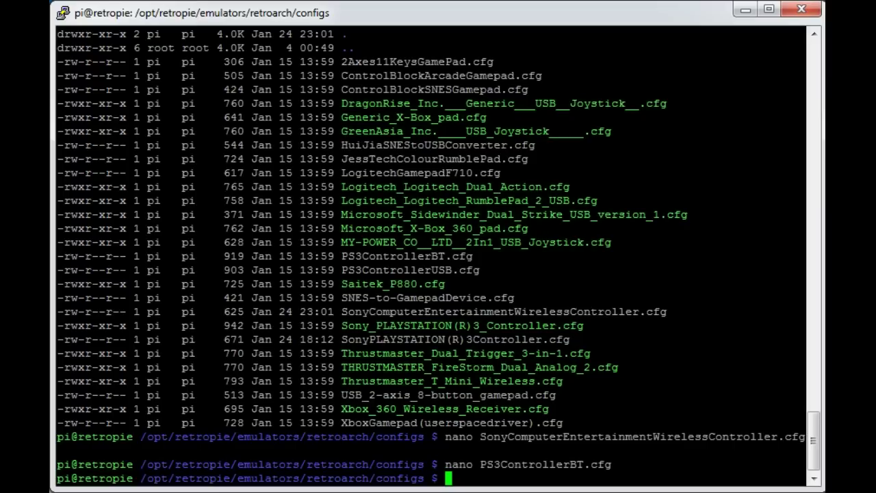
Step: Open SonyComputerEntertainmentWirelessController.cfg in nano with sudo
text(sudo nan)
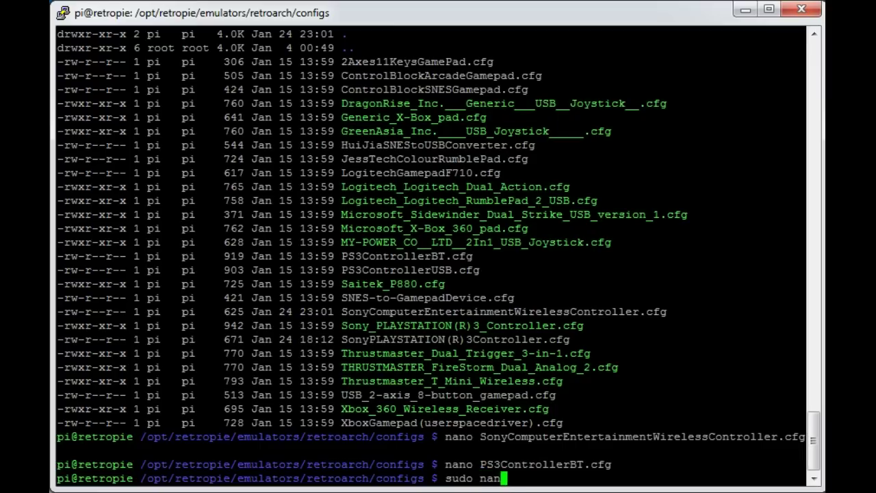
text(o SonyC)
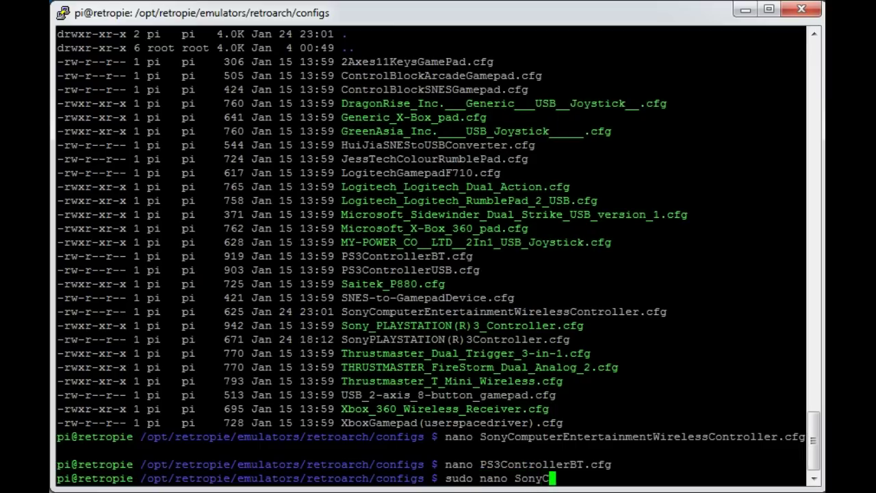
key(Tab)
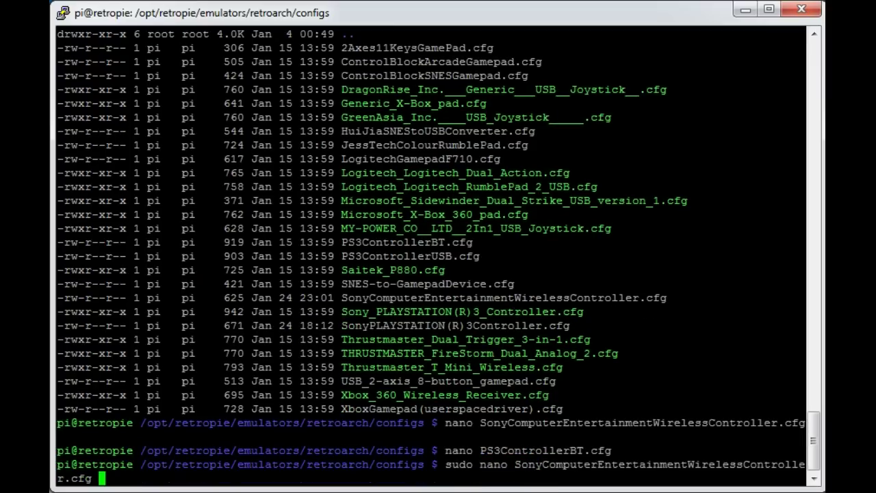
key(Return)
Step: Add the lines input_enable_hotkey_btn = "0" and input_exit_emulator_btn = "3" at the end of the file, separated by a blank line
key(Down)
key(Down)
key(Down)
key(Down)
key(Down)
key(Down)
key(Down)
key(Down)
key(Down)
key(Down)
key(Down)
key(Down)
key(Down)
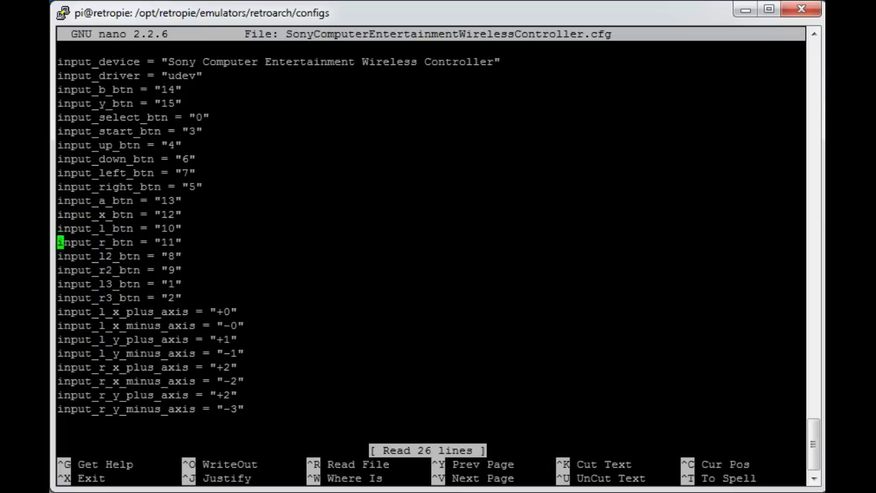
key(Down)
key(Down)
key(Down)
key(Down)
key(Down)
key(Down)
key(Down)
key(Down)
key(Down)
key(Down)
key(Down)
key(Down)
key(Down)
key(Return)
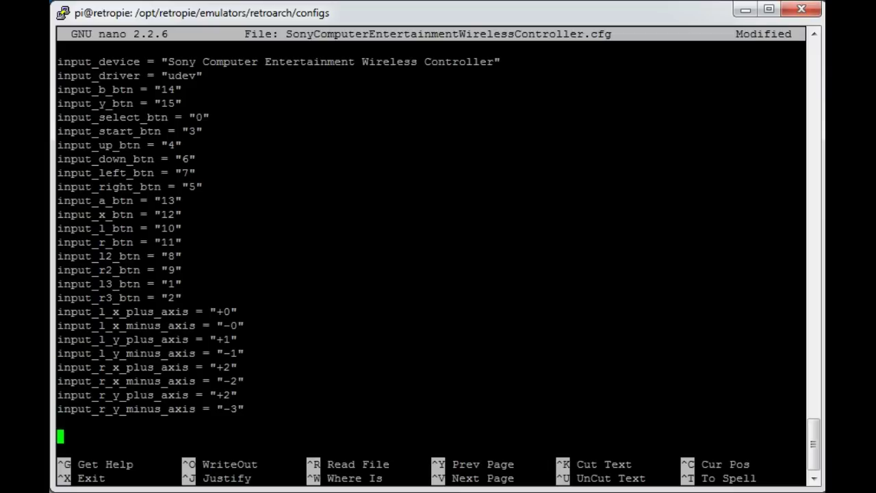
right_click(336, 414)
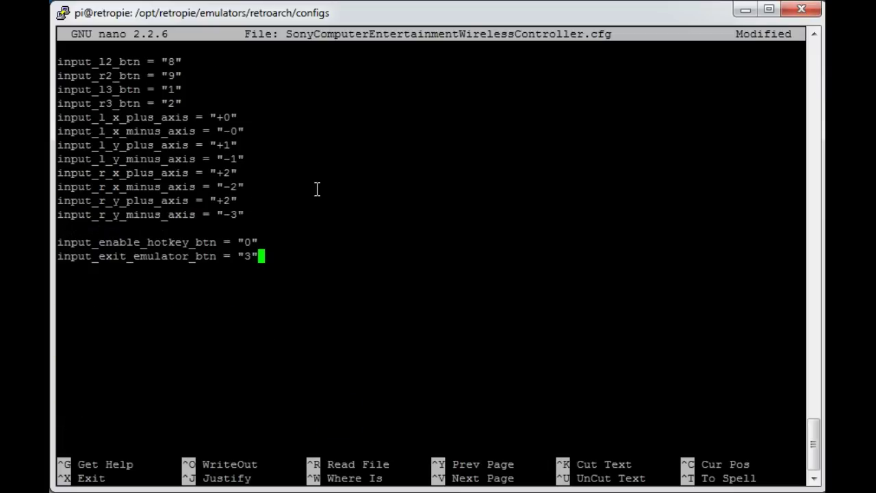
Step: Review the button and axis mappings in the file against the pasted hotkey and exit emulator lines
key(Up)
key(Up)
key(Up)
key(Up)
key(Up)
key(Up)
key(Up)
key(Up)
key(Up)
key(Up)
key(Up)
key(Up)
key(Up)
key(Up)
key(Up)
key(Up)
key(Up)
key(Up)
key(Up)
key(Up)
key(Up)
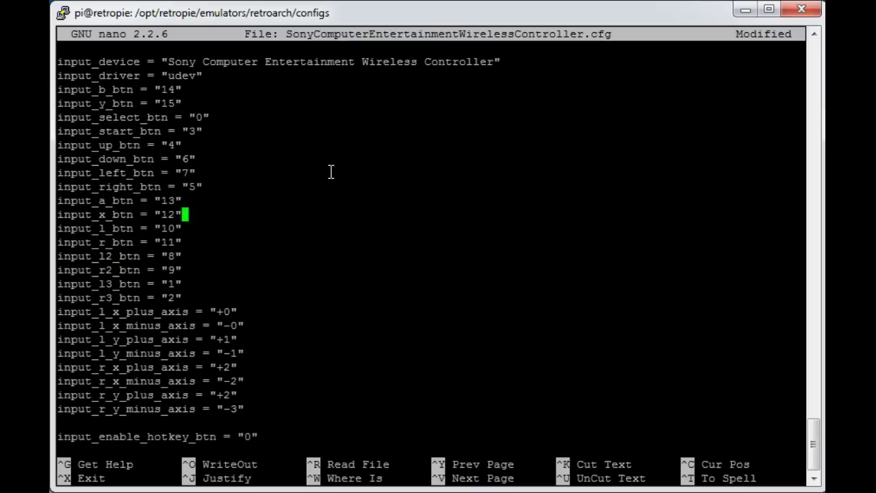
key(Down)
key(Down)
key(Down)
key(Down)
key(Down)
key(Down)
key(Up)
key(Up)
key(Up)
key(Down)
key(Down)
key(Down)
key(Down)
key(Down)
key(Down)
key(Down)
key(Down)
key(Down)
key(Down)
key(Down)
key(Down)
key(Down)
key(Down)
key(Down)
key(Down)
key(Down)
key(Down)
key(Down)
key(Down)
key(Up)
key(Up)
key(Up)
key(Up)
key(Up)
key(Up)
key(Down)
key(Down)
key(Down)
key(Down)
key(Down)
key(Down)
Step: Save the changes to SonyComputerEntertainmentWirelessController.cfg under the same name and exit nano
key(ctrl+x)
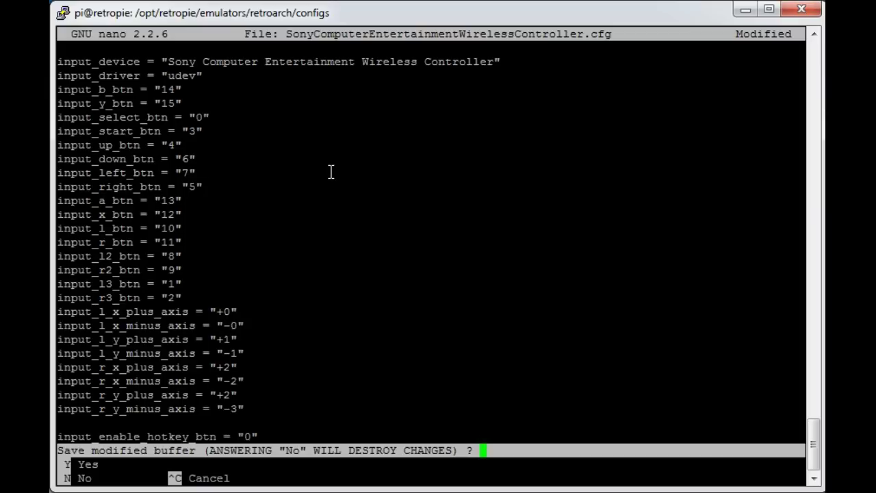
key(y)
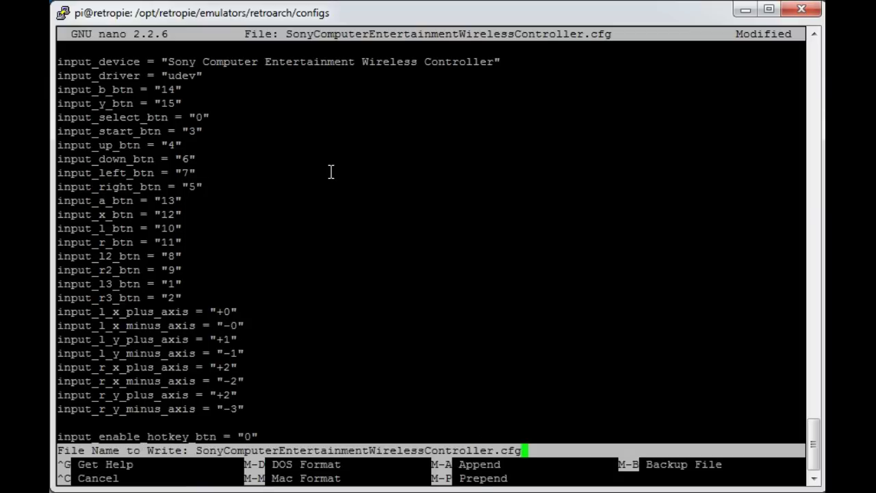
key(Return)
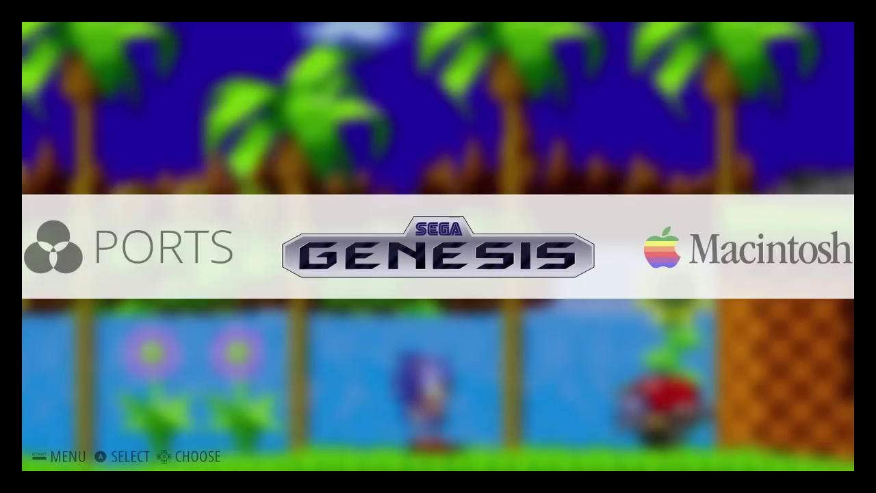
Step: Open the Sega Genesis game list in EmulationStation and launch Sonic the Hedgehog
key(Return)
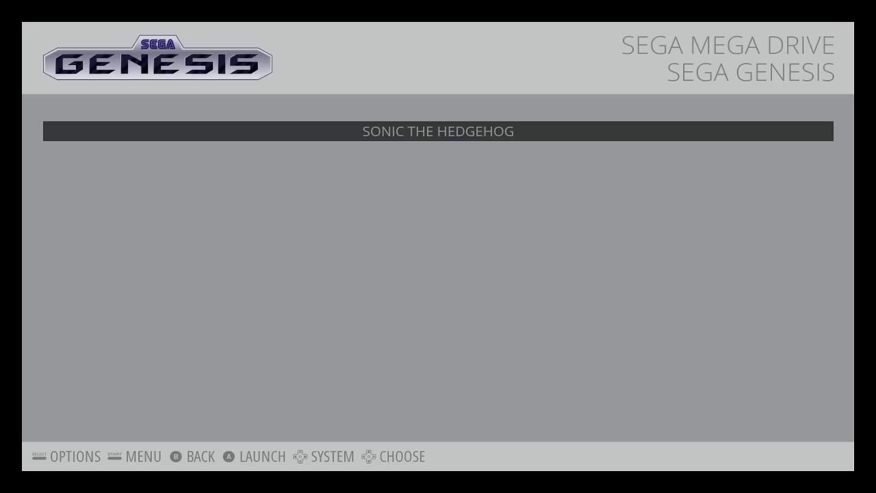
key(Return)
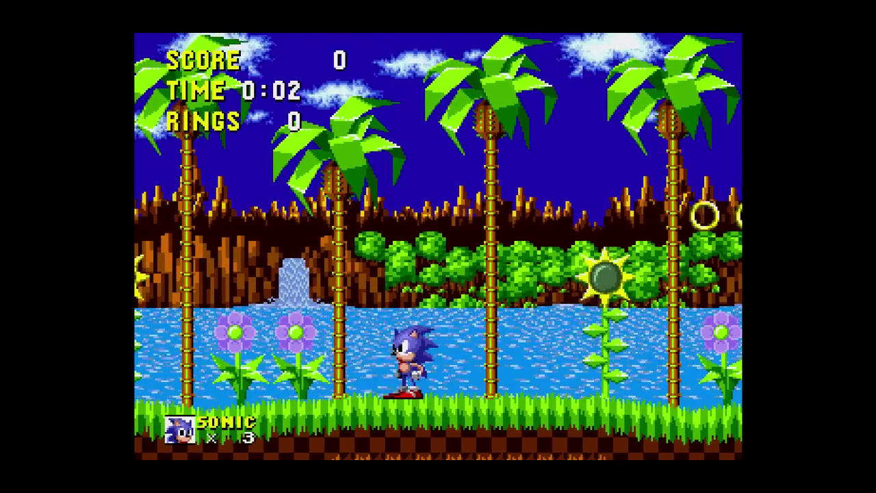
key(Right)
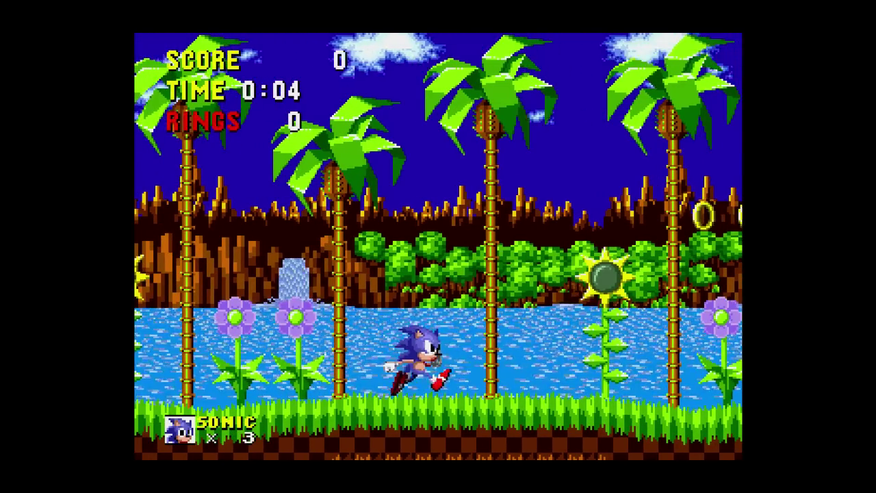
key(Left)
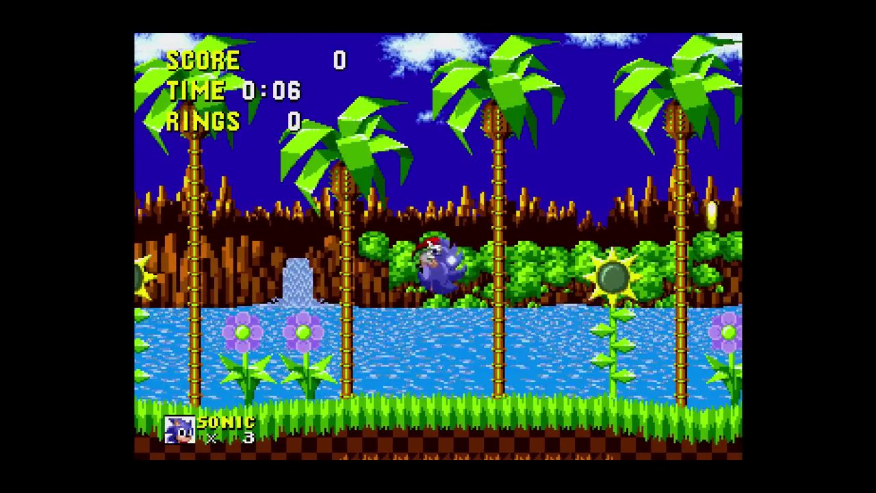
key(Right)
key(z)
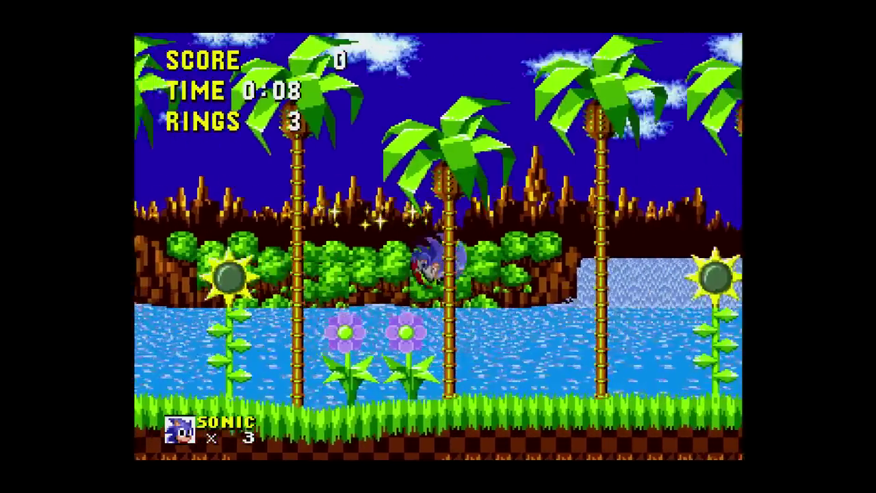